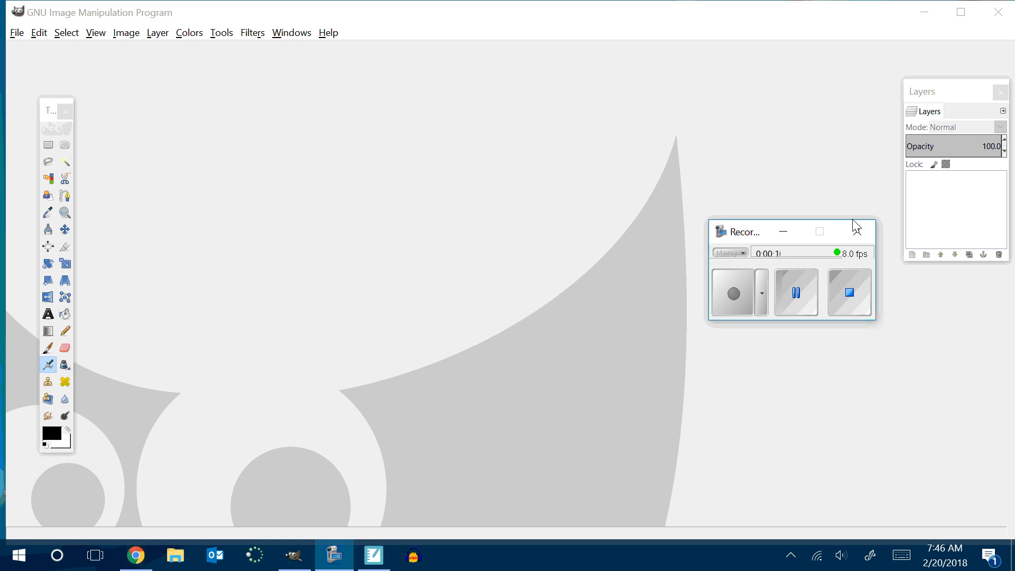
# Step: Close the floating Toolbox and Layers windows
pyautogui.click(783, 232)
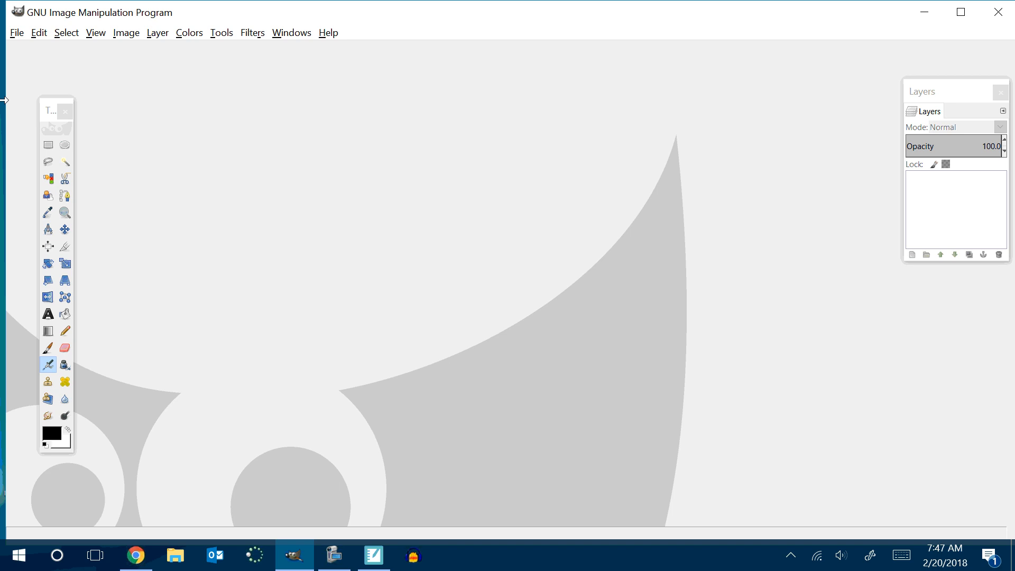
pyautogui.click(65, 111)
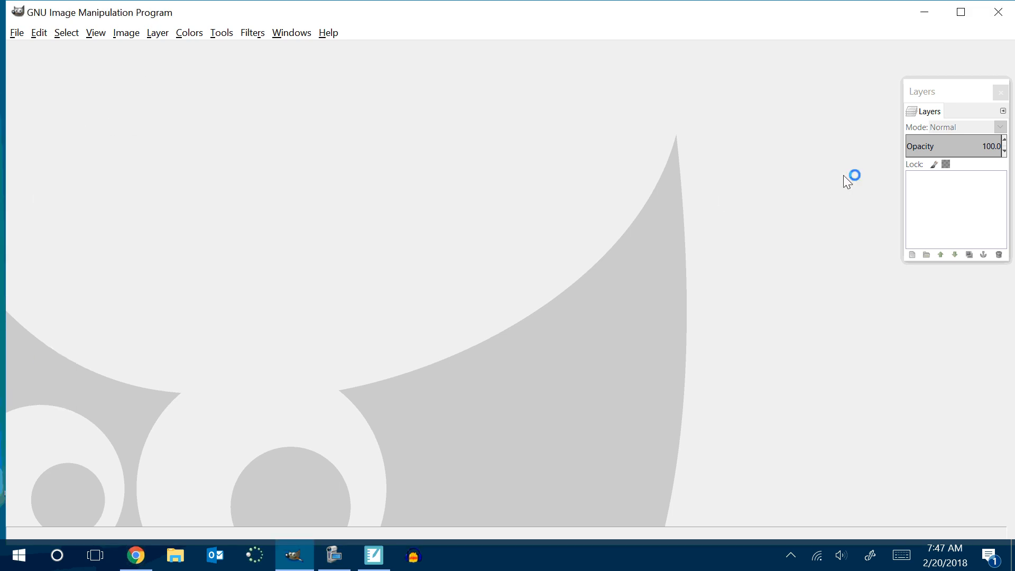
pyautogui.click(1000, 92)
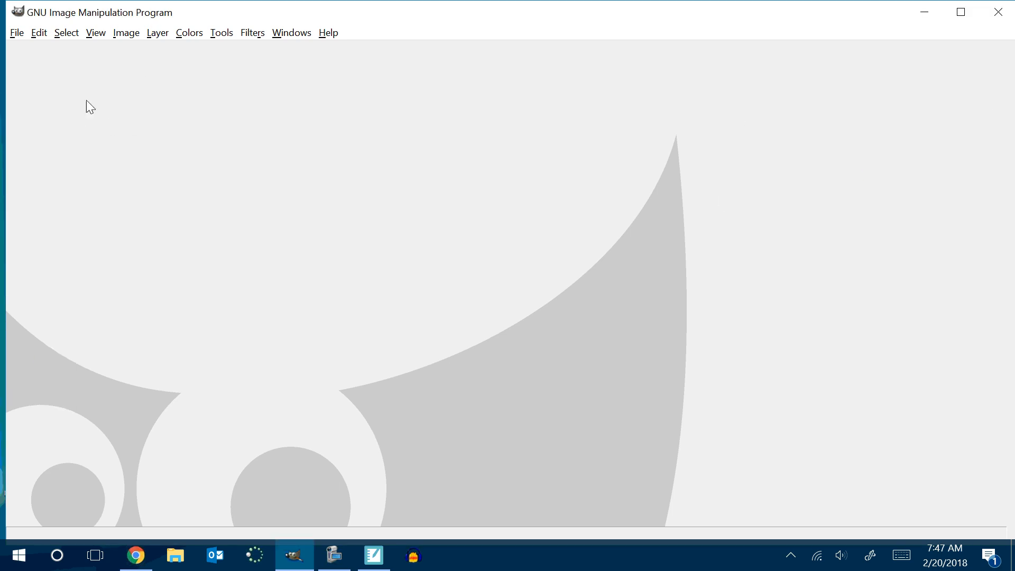
# Step: Reopen the Toolbox and move it clear of the menus onto the empty workspace
pyautogui.click(291, 33)
pyautogui.click(316, 80)
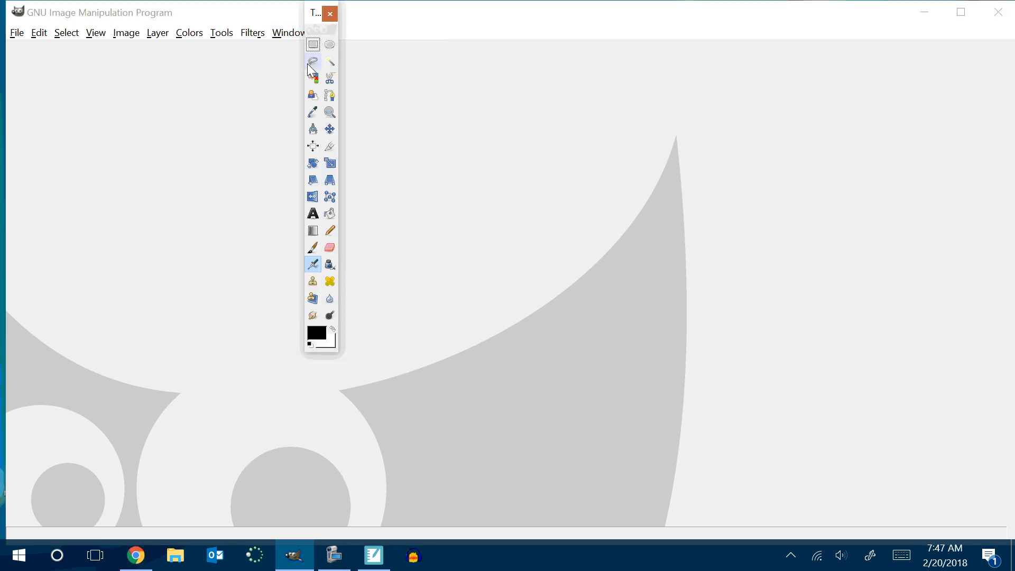
pyautogui.moveTo(319, 13); pyautogui.dragTo(88, 94)
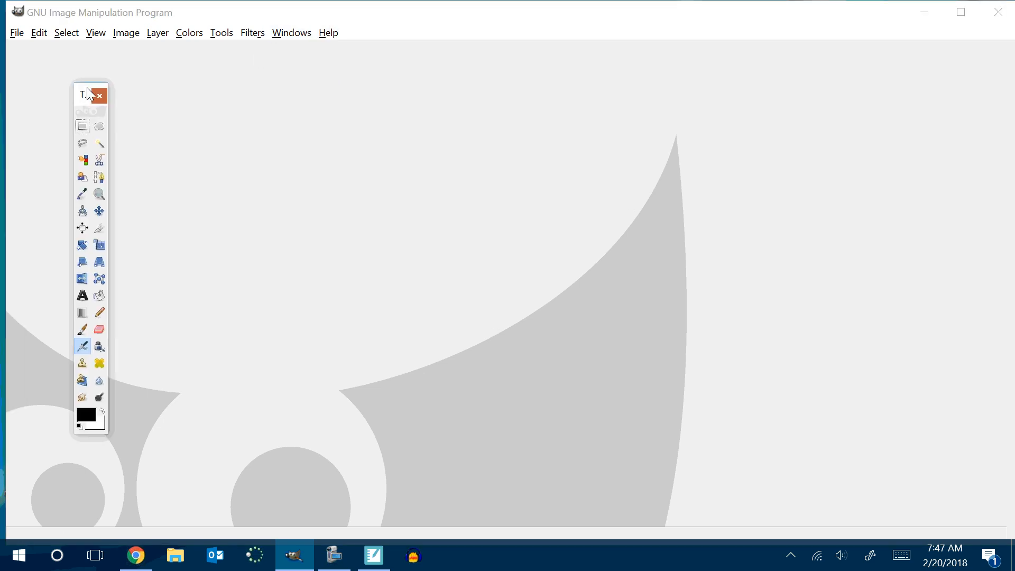
# Step: Reopen the Layers dialog and place it on the opposite side of the workspace from the Toolbox
pyautogui.click(283, 33)
pyautogui.moveTo(300, 65)
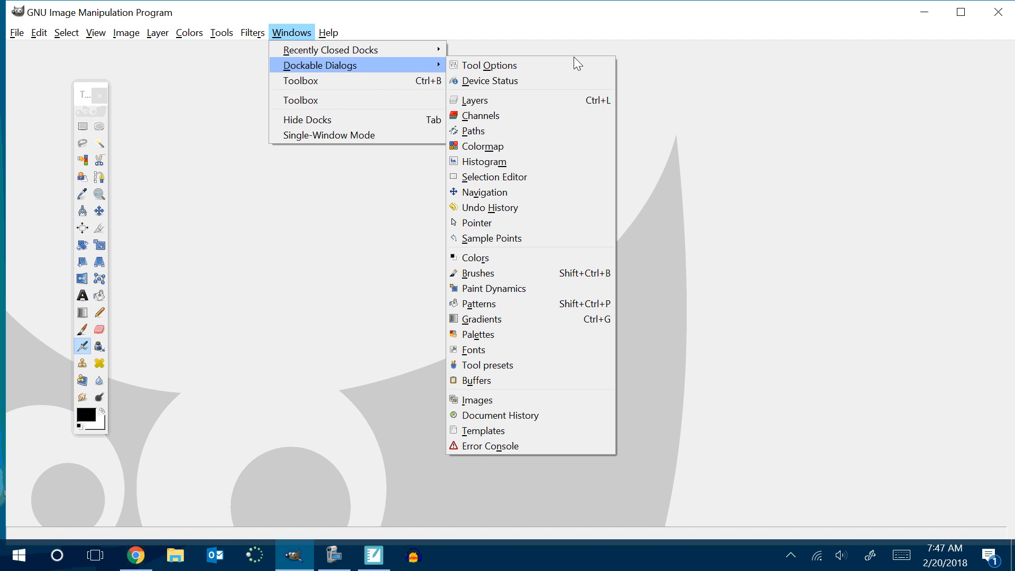
pyautogui.click(547, 100)
pyautogui.moveTo(558, 32); pyautogui.dragTo(892, 78)
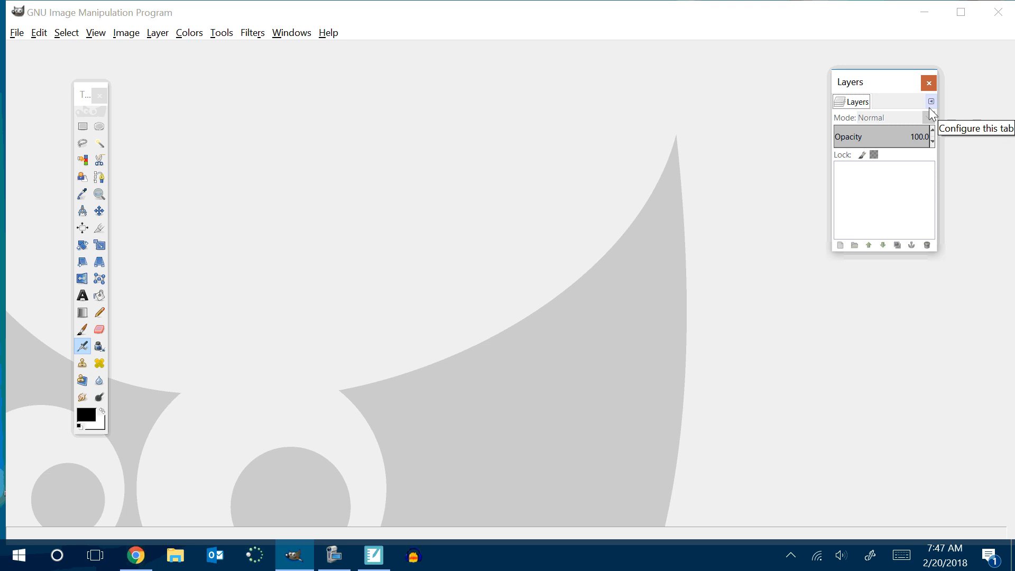
# Step: Create a new blank image 60 px wide and 60 px high
pyautogui.click(17, 32)
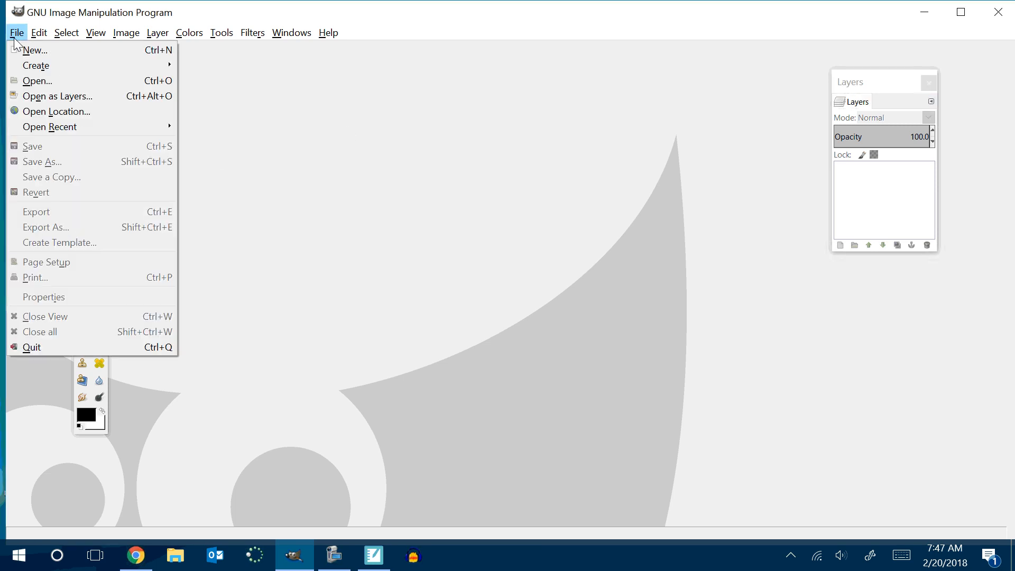
pyautogui.click(24, 52)
pyautogui.moveTo(434, 67); pyautogui.dragTo(423, 94)
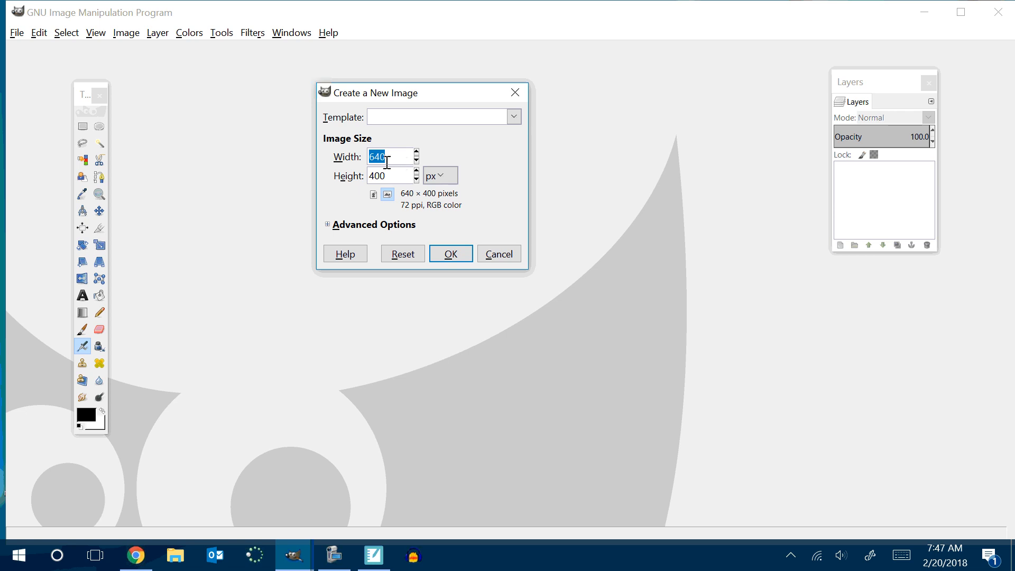
pyautogui.moveTo(392, 160); pyautogui.dragTo(365, 157)
pyautogui.write('6')
pyautogui.press('Tab')
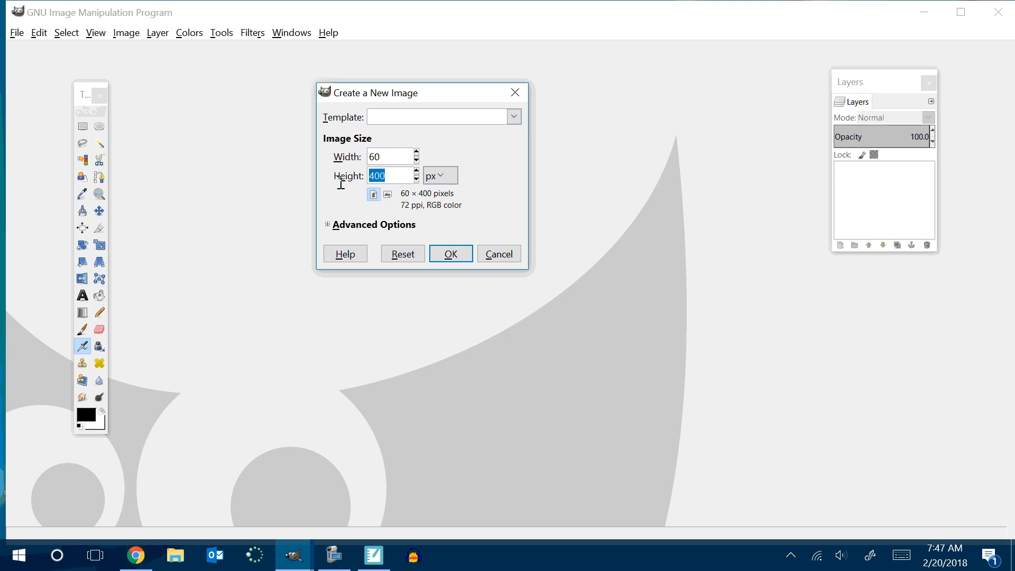
pyautogui.write('60')
pyautogui.click(444, 259)
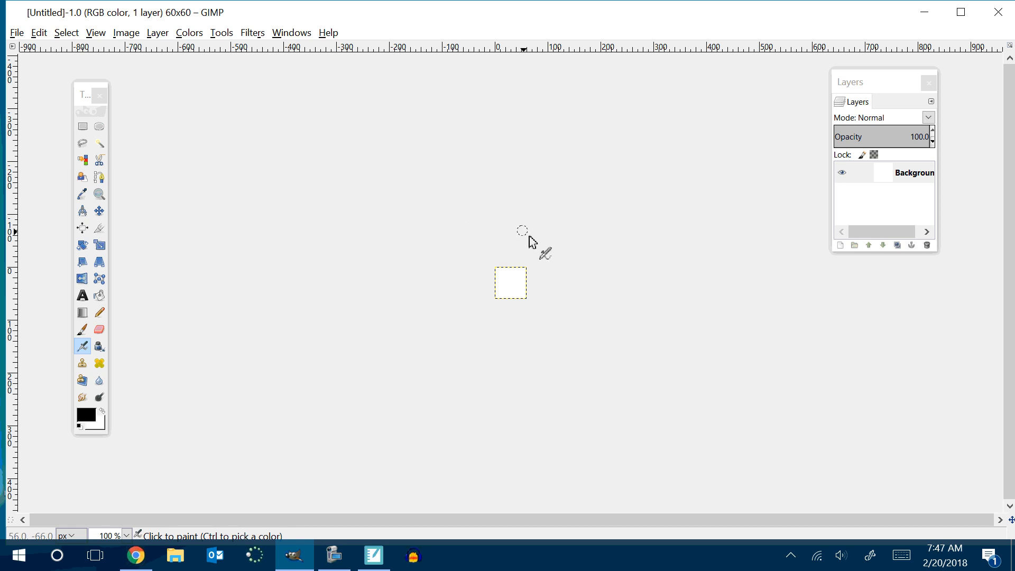
# Step: Enlarge the view of the new image to 800% and show the grid over the canvas
pyautogui.scroll(7, 657, 236)
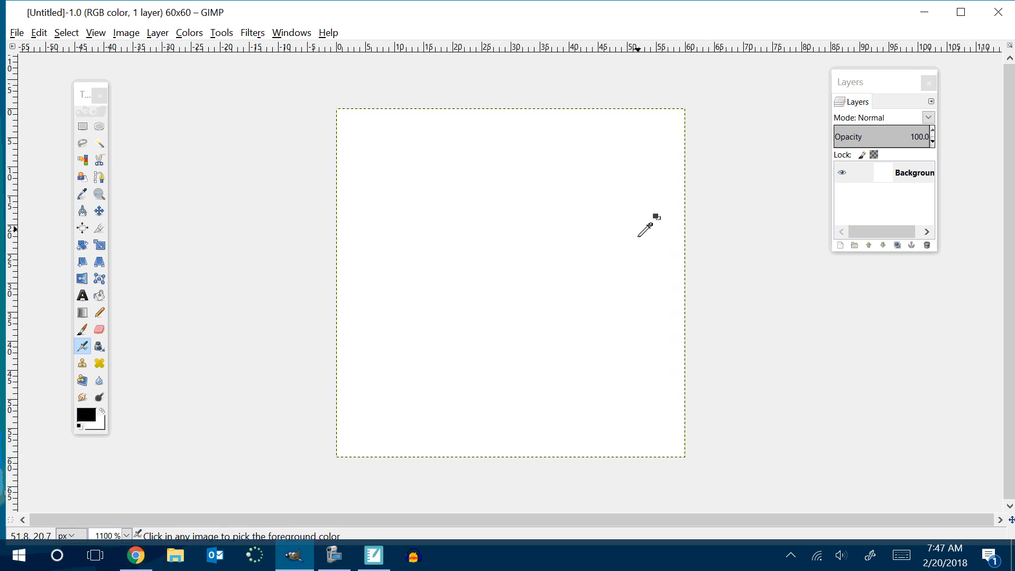
pyautogui.scroll(-2, 648, 229)
pyautogui.scroll(3, 643, 232)
pyautogui.scroll(-2, 638, 234)
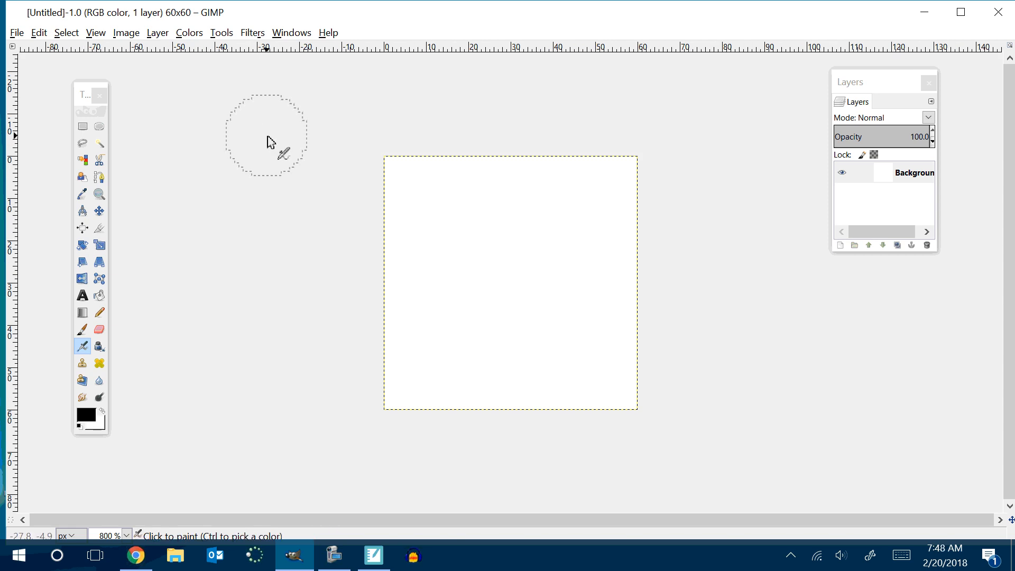
pyautogui.click(96, 34)
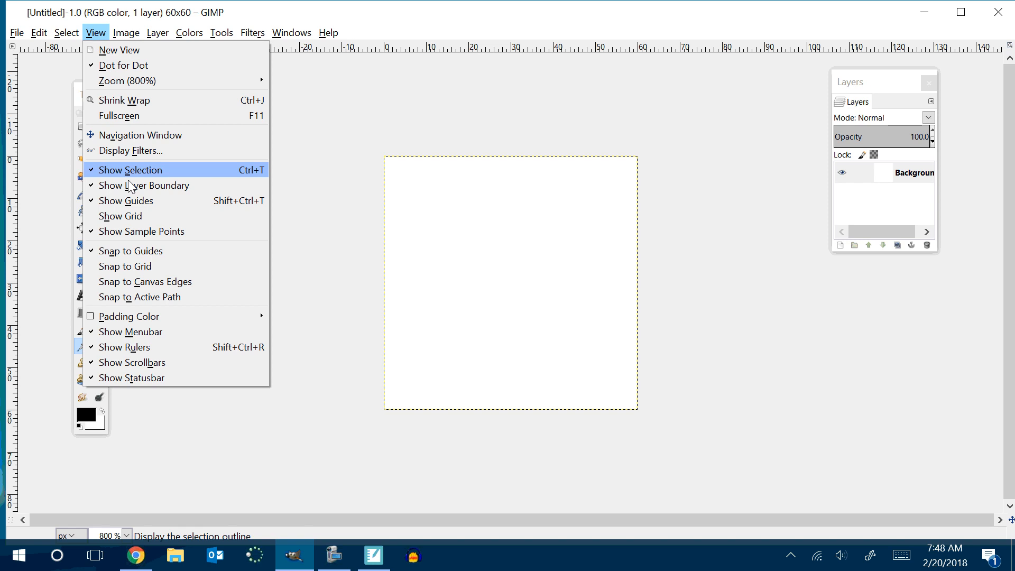
pyautogui.click(130, 215)
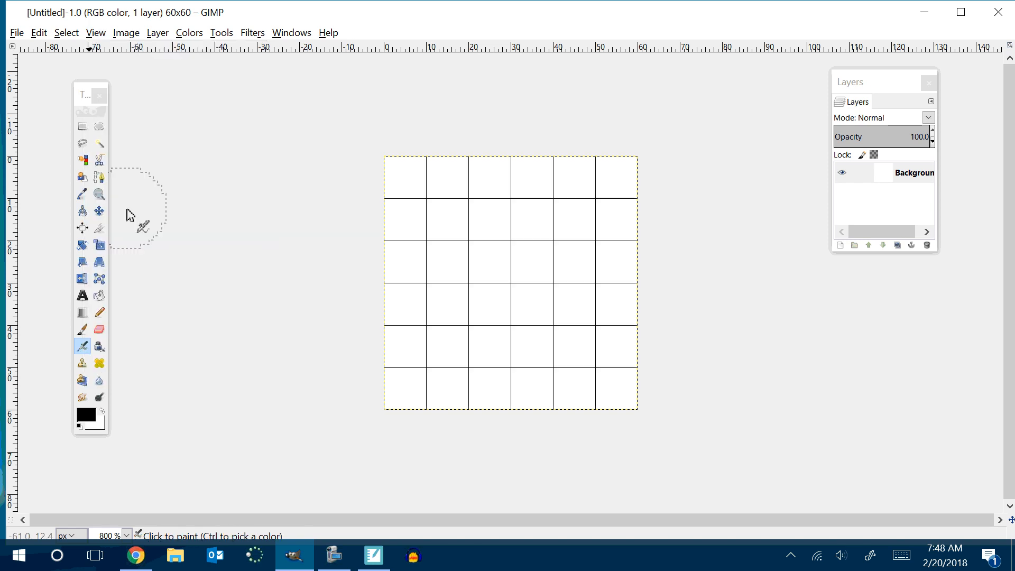
# Step: Try image grid spacings of 1 px and 30 px, and close the grid configuration without applying them
pyautogui.click(129, 34)
pyautogui.click(145, 301)
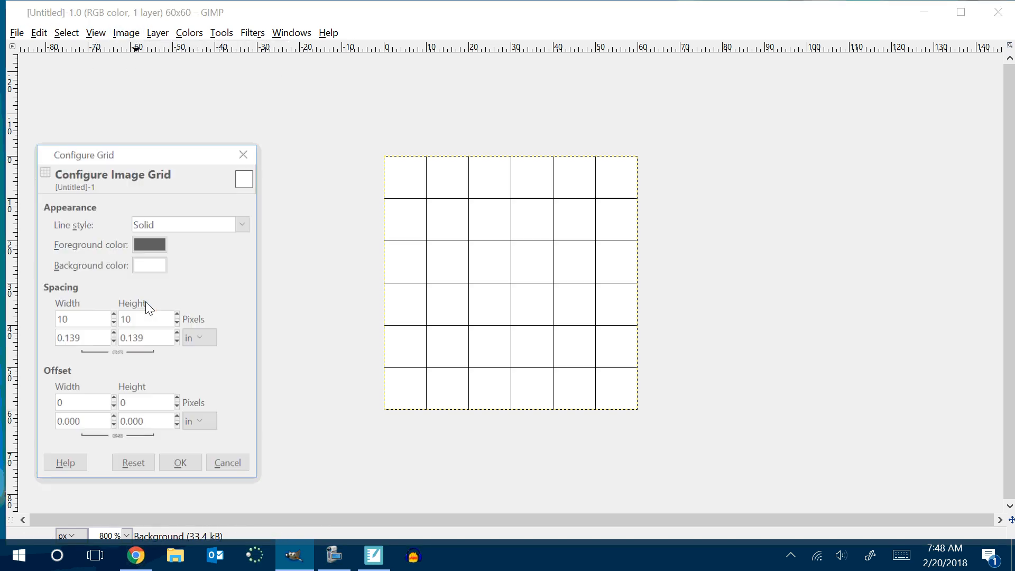
pyautogui.doubleClick(79, 320)
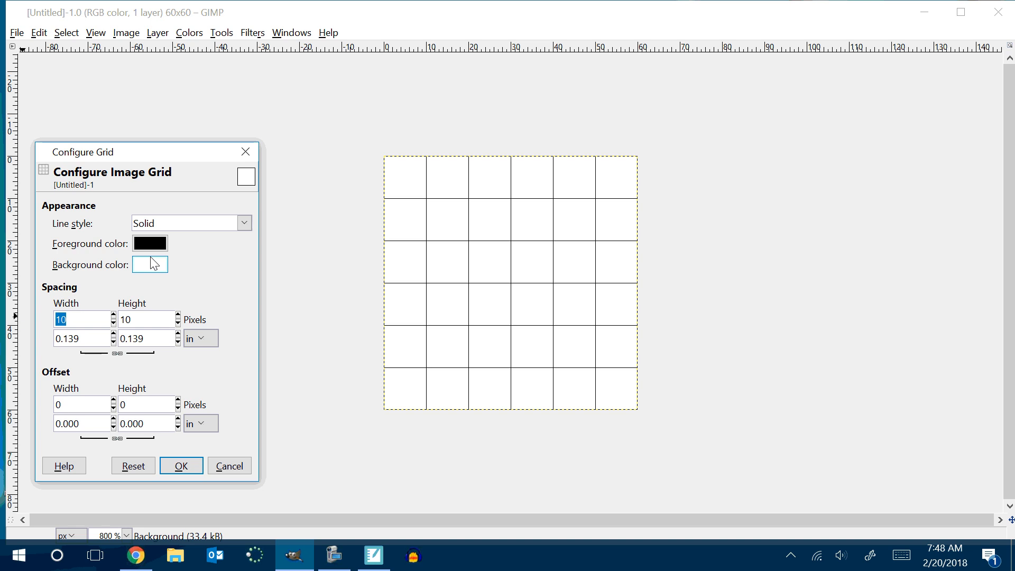
pyautogui.write('1')
pyautogui.press('Tab')
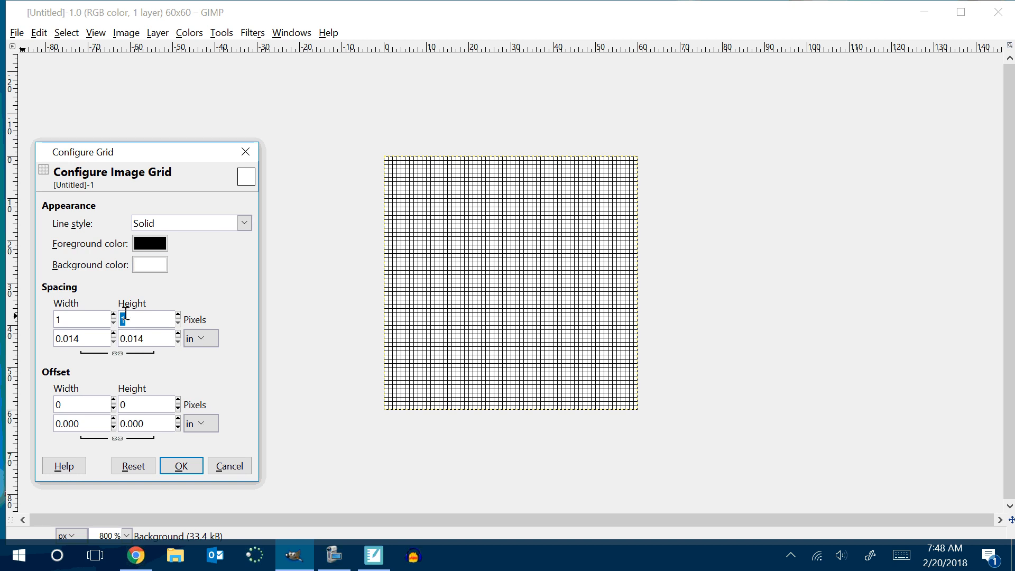
pyautogui.doubleClick(58, 320)
pyautogui.press('Tab')
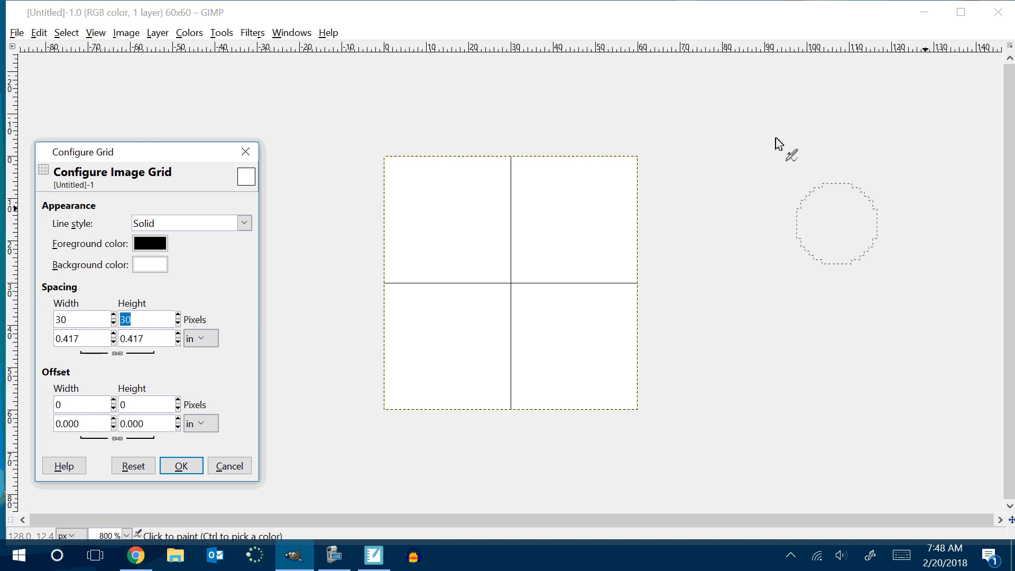
pyautogui.click(245, 152)
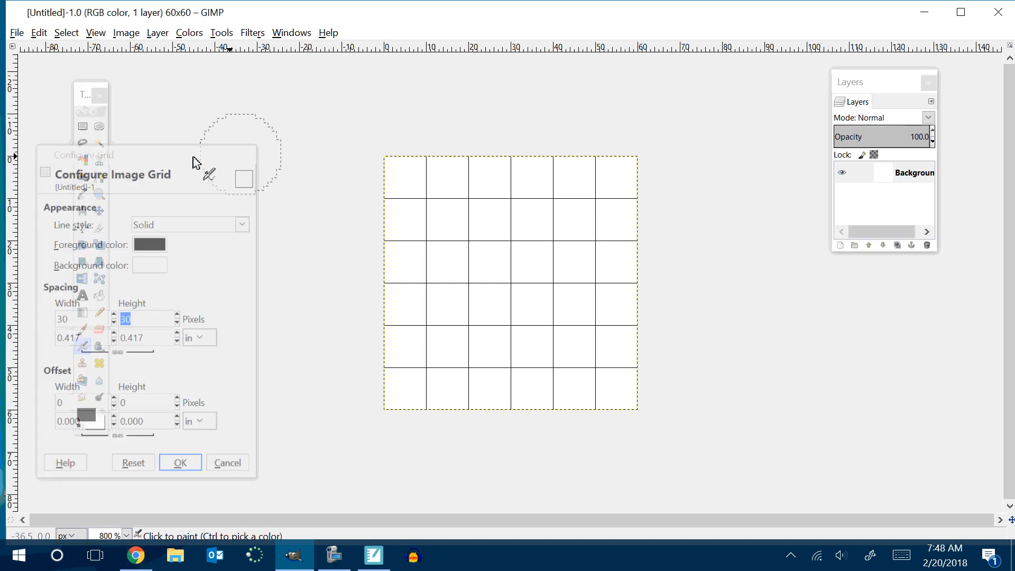
# Step: Try a circular Ellipse Select selection spanning the full 60 × 60 px canvas, and undo it
pyautogui.click(99, 126)
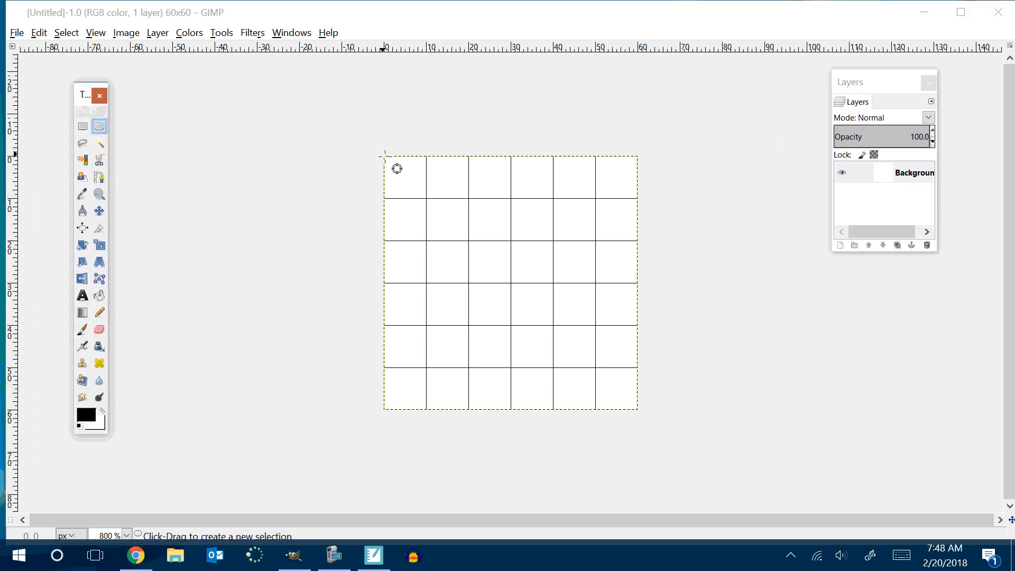
pyautogui.moveTo(385, 157); pyautogui.dragTo(638, 412)
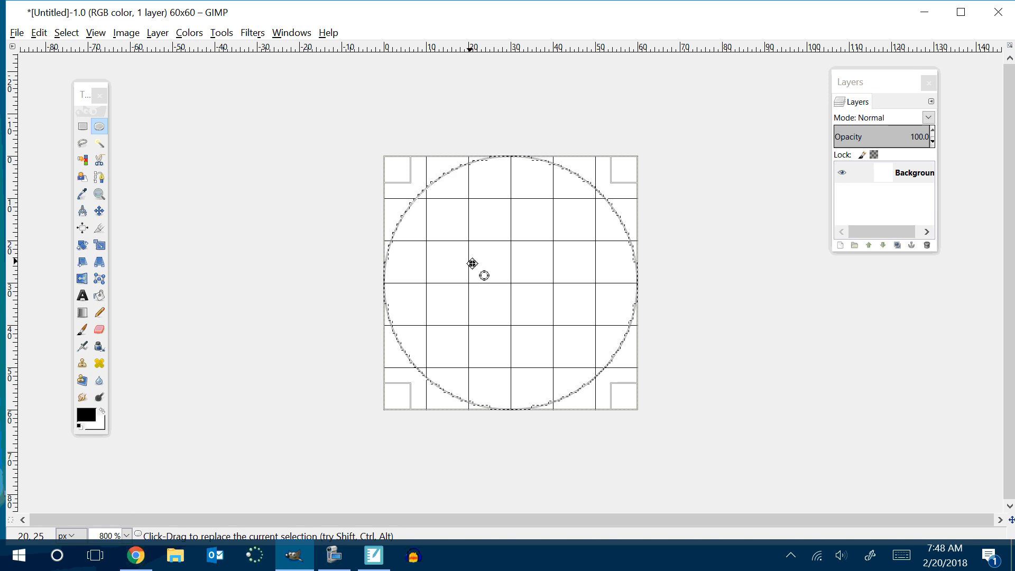
pyautogui.hotkey('ctrl', 'z')
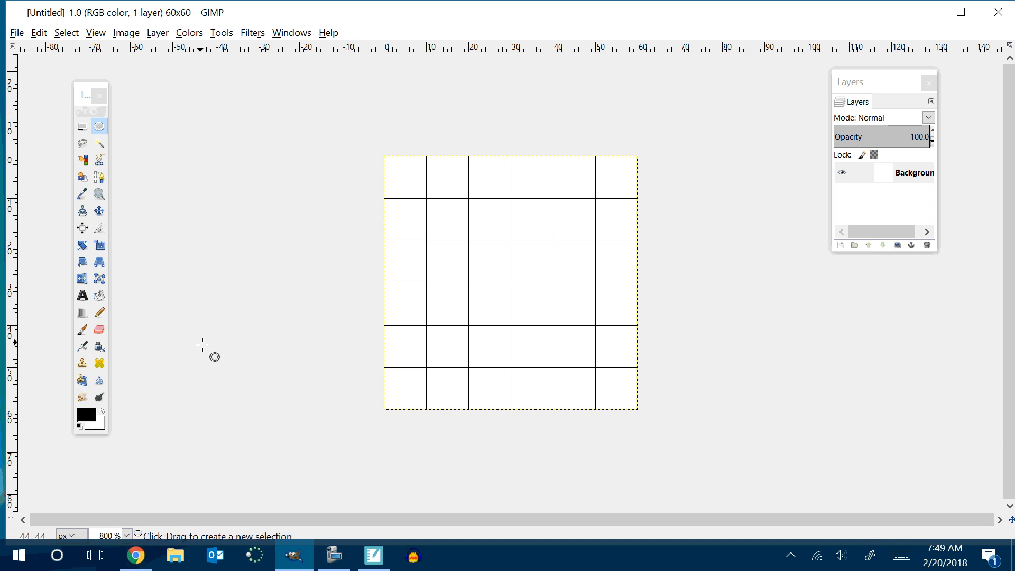
pyautogui.press('ctrl')
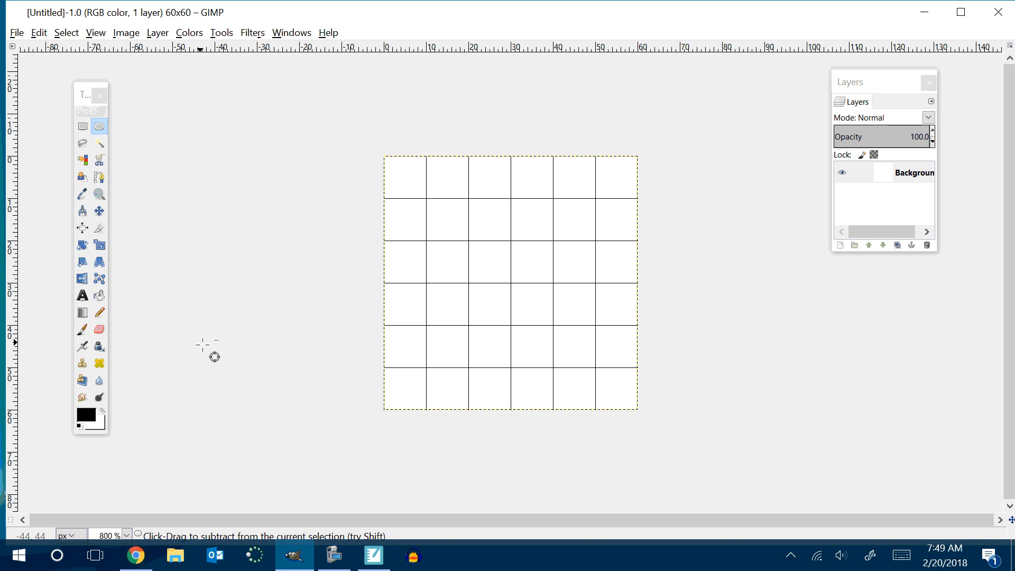
# Step: Hide the grid on the canvas
pyautogui.click(101, 33)
pyautogui.moveTo(125, 33)
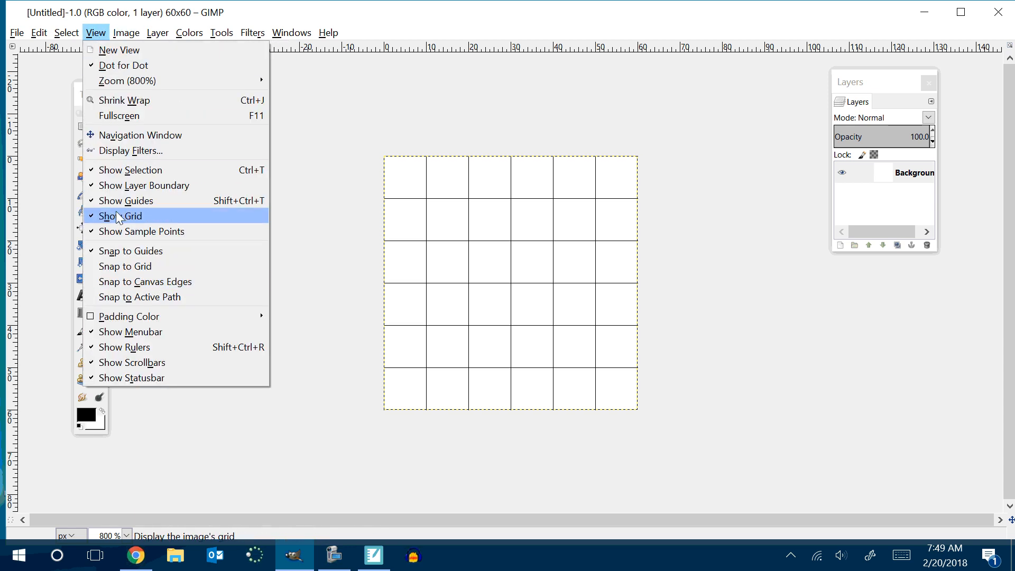
pyautogui.click(118, 217)
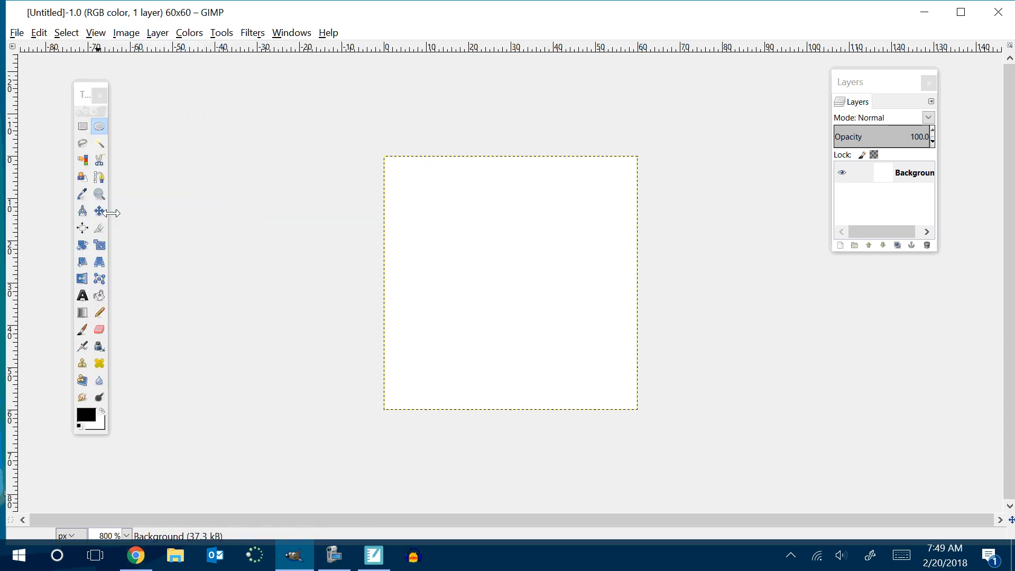
# Step: Outline a jagged Free Select shape across most of the canvas and fill it diagonally with the linear Abstract 2 gradient
pyautogui.click(82, 143)
pyautogui.moveTo(412, 338)
pyautogui.mouseDown()
pyautogui.moveTo(440, 192)
pyautogui.moveTo(447, 239)
pyautogui.moveTo(465, 240)
pyautogui.moveTo(480, 194)
pyautogui.moveTo(503, 181)
pyautogui.moveTo(515, 249)
pyautogui.moveTo(539, 185)
pyautogui.moveTo(570, 179)
pyautogui.moveTo(585, 220)
pyautogui.moveTo(616, 195)
pyautogui.moveTo(593, 372)
pyautogui.moveTo(565, 393)
pyautogui.moveTo(552, 382)
pyautogui.moveTo(537, 390)
pyautogui.moveTo(521, 328)
pyautogui.moveTo(477, 356)
pyautogui.moveTo(472, 340)
pyautogui.moveTo(413, 369)
pyautogui.moveTo(402, 369)
pyautogui.moveTo(411, 340)
pyautogui.mouseUp()
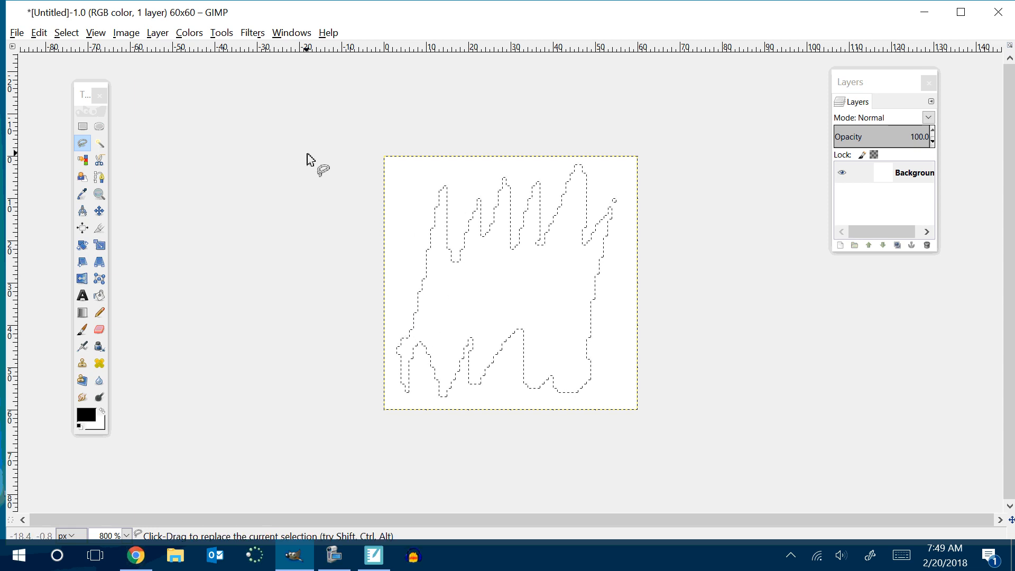
pyautogui.click(83, 312)
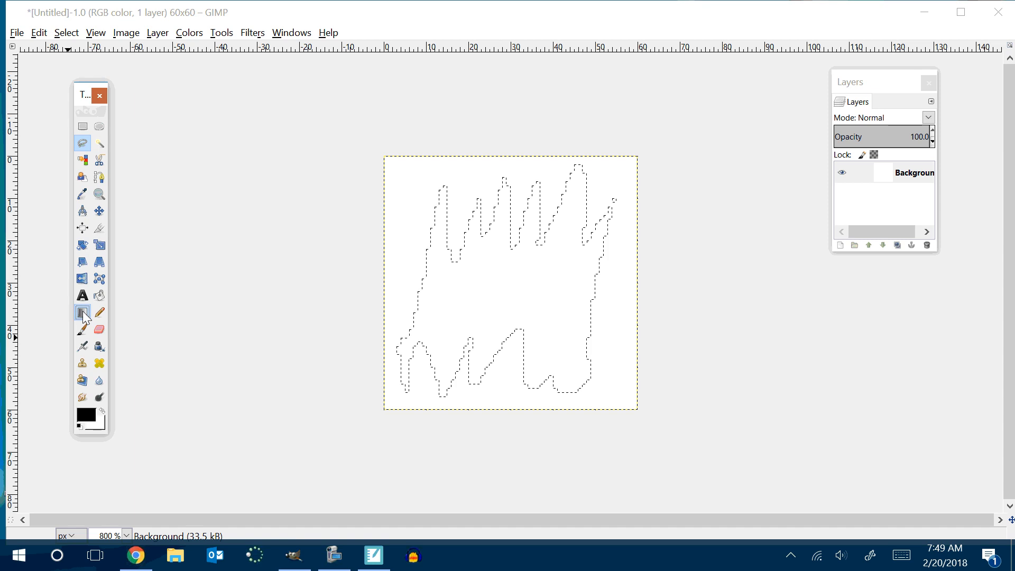
pyautogui.doubleClick(85, 314)
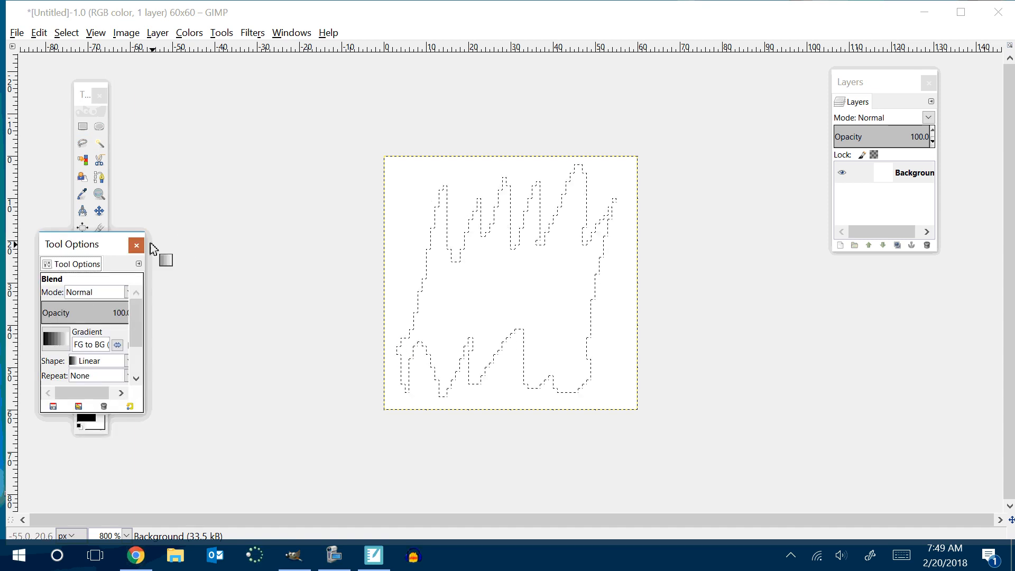
pyautogui.moveTo(116, 248); pyautogui.dragTo(234, 112)
pyautogui.click(174, 204)
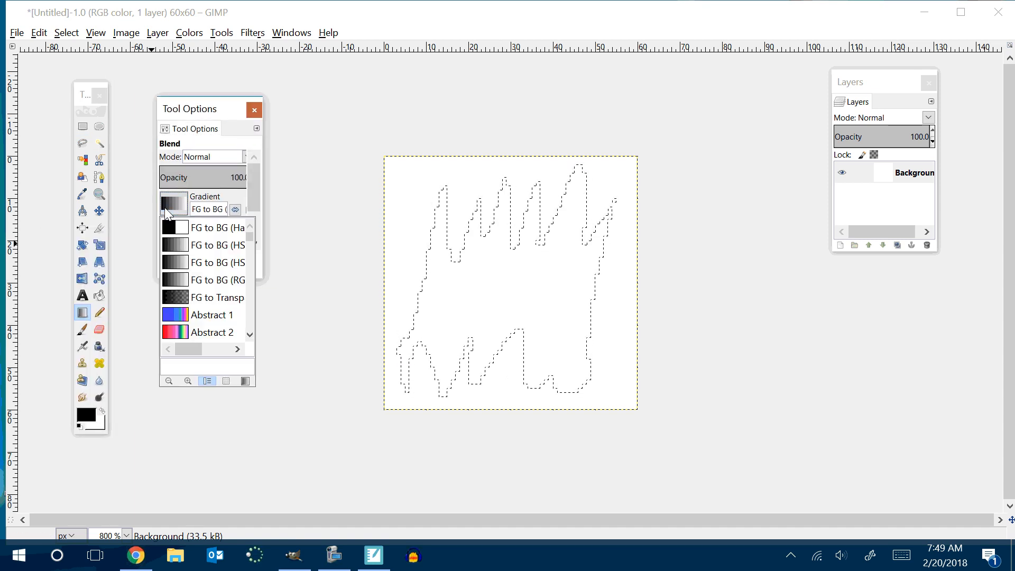
pyautogui.click(183, 332)
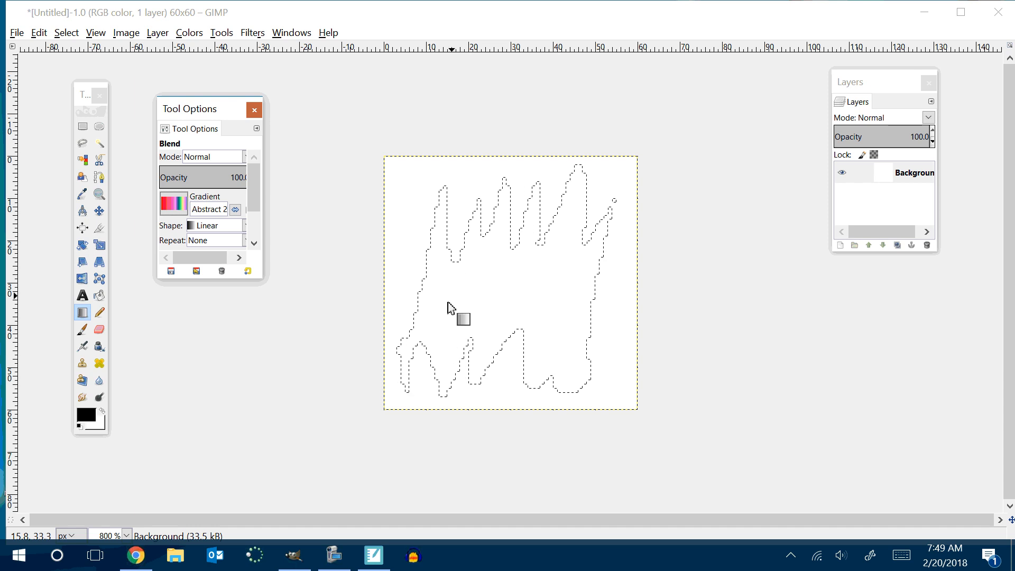
pyautogui.moveTo(428, 327); pyautogui.dragTo(569, 243)
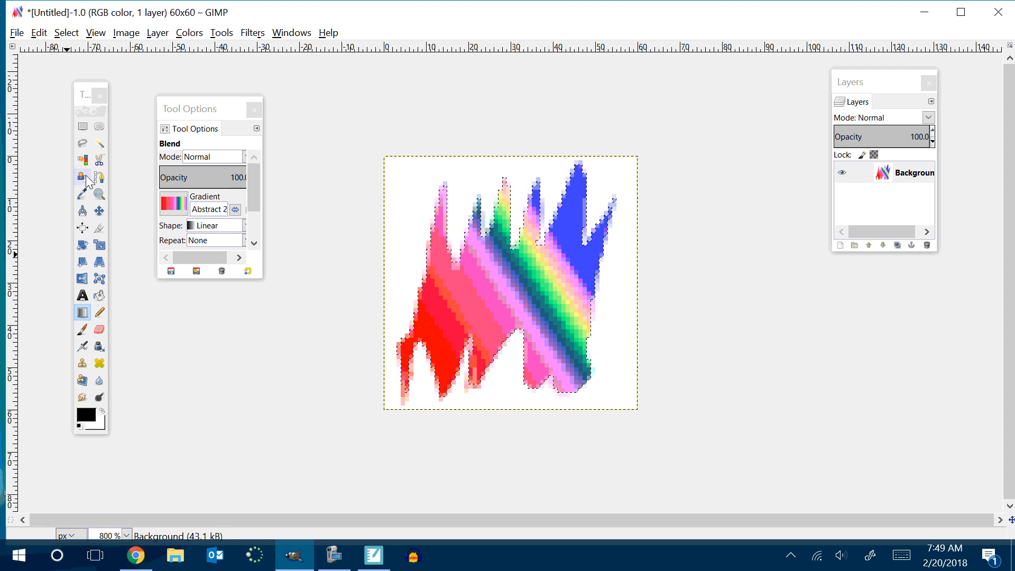
# Step: Select a small ellipse about 7 px wide in the shape's pink area and load the blue Radial Eyeball gradient for the Blend tool
pyautogui.click(99, 127)
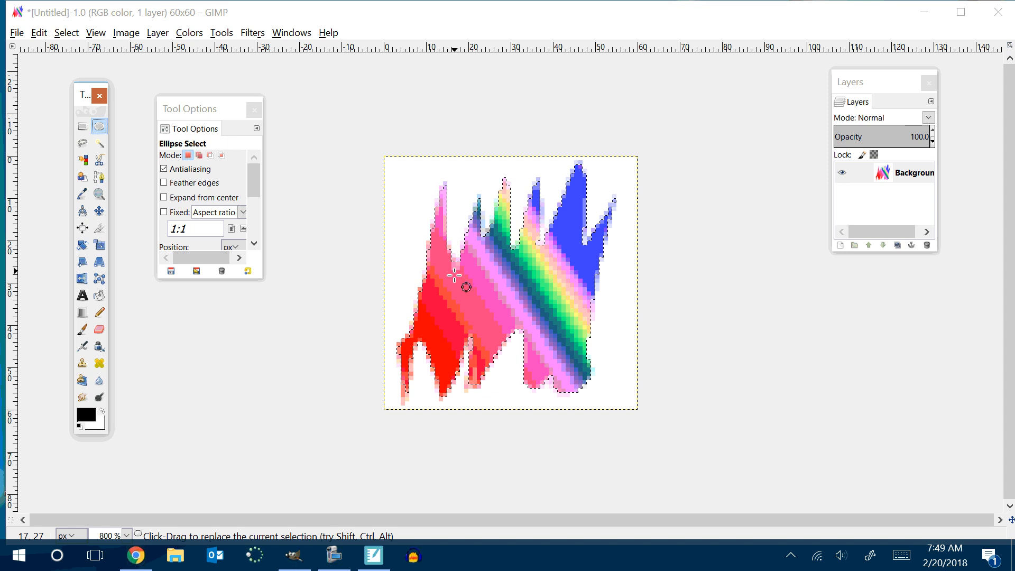
pyautogui.moveTo(473, 267); pyautogui.dragTo(503, 294)
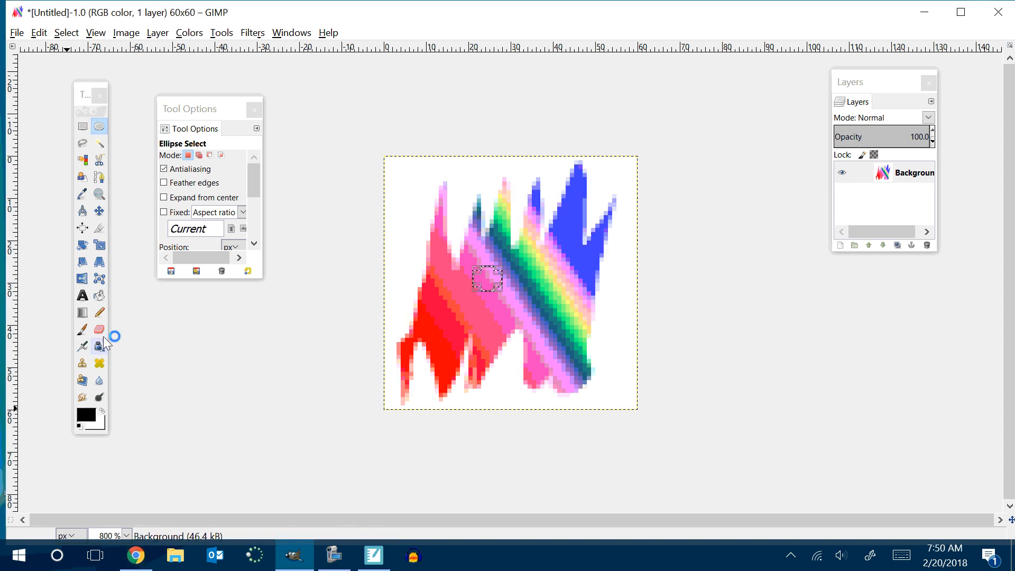
pyautogui.click(83, 312)
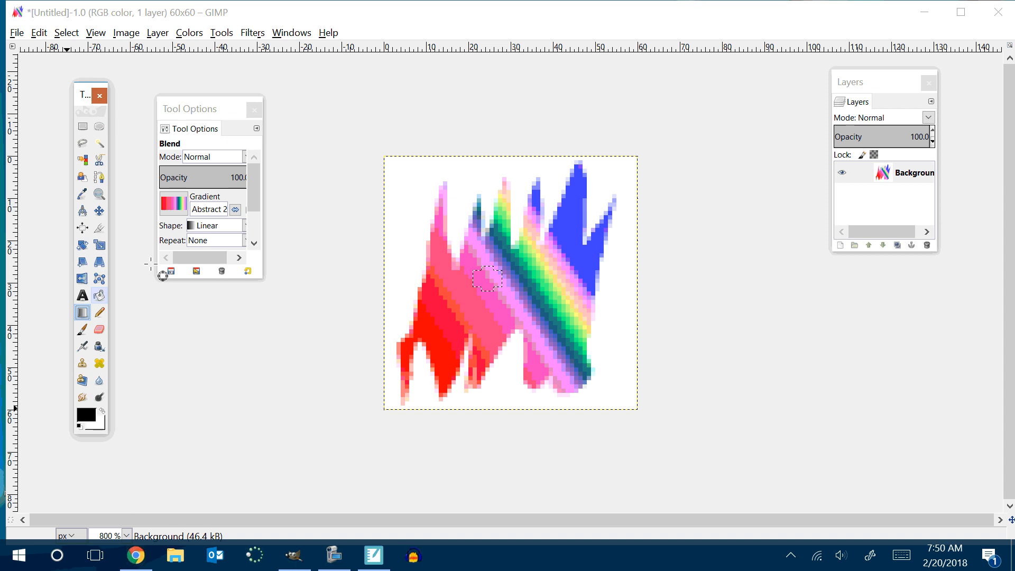
pyautogui.click(174, 203)
pyautogui.scroll(-5, 233, 269)
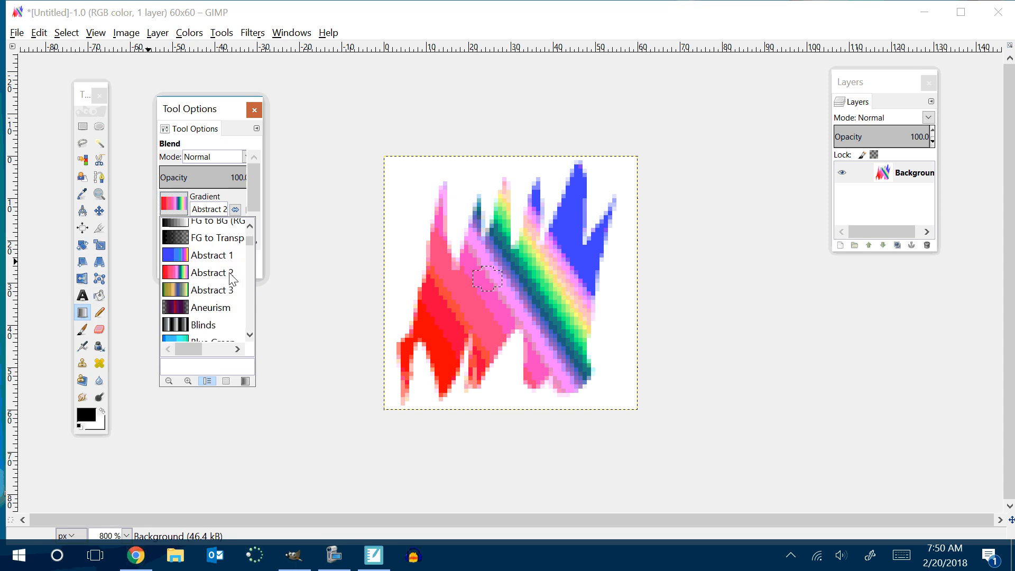
pyautogui.scroll(-5, 233, 277)
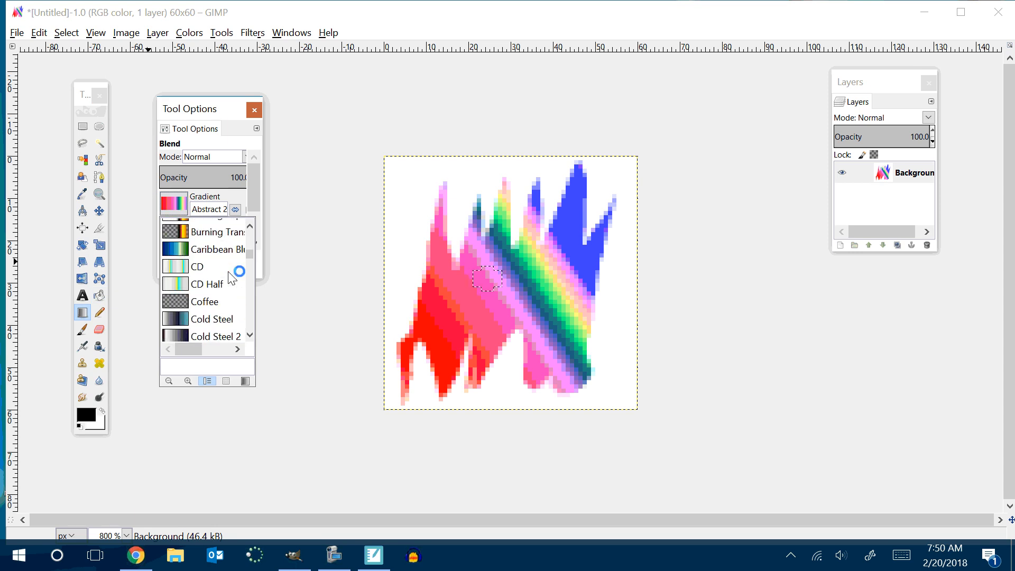
pyautogui.scroll(-3, 233, 278)
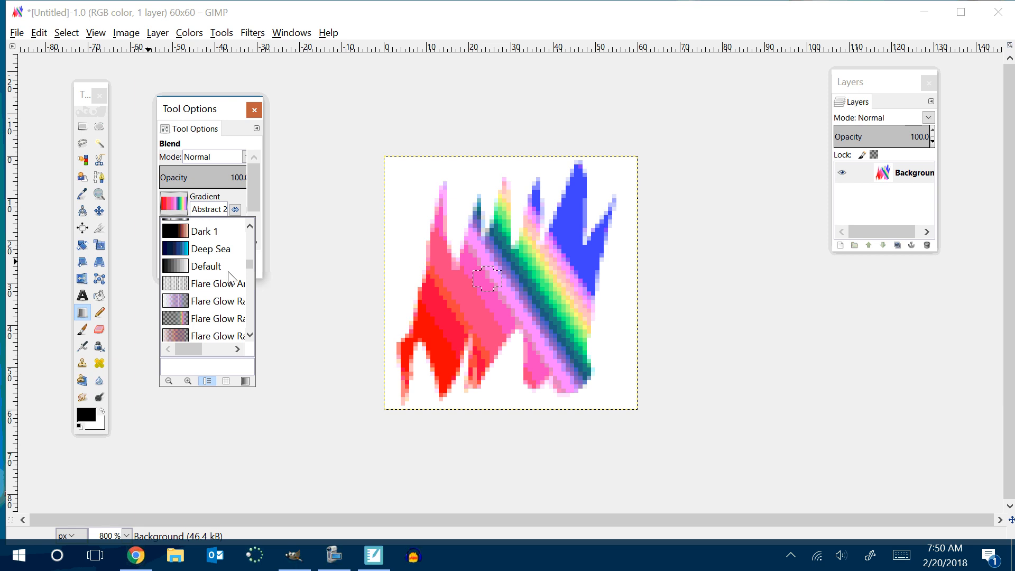
pyautogui.scroll(-3, 230, 277)
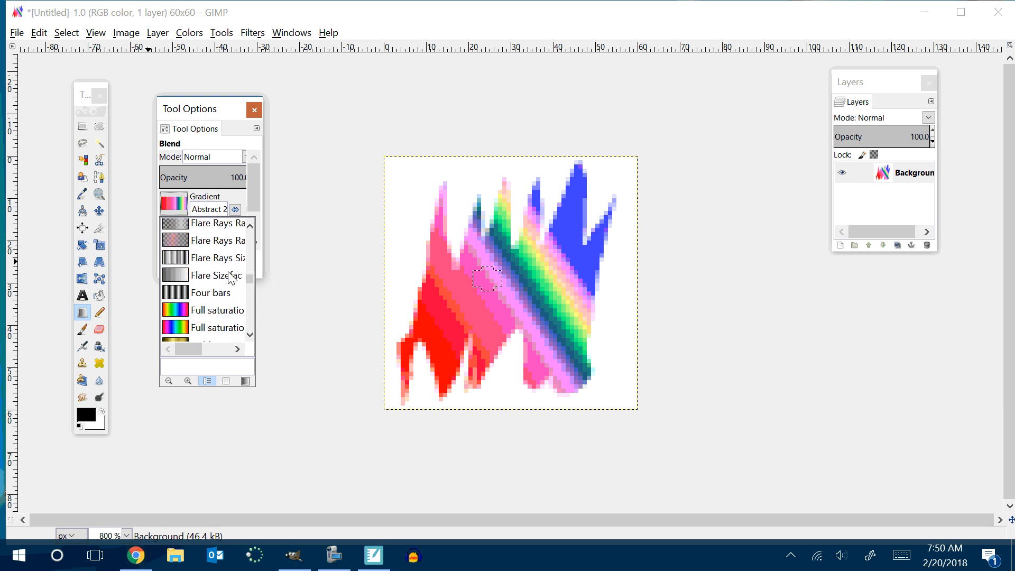
pyautogui.scroll(-10, 230, 277)
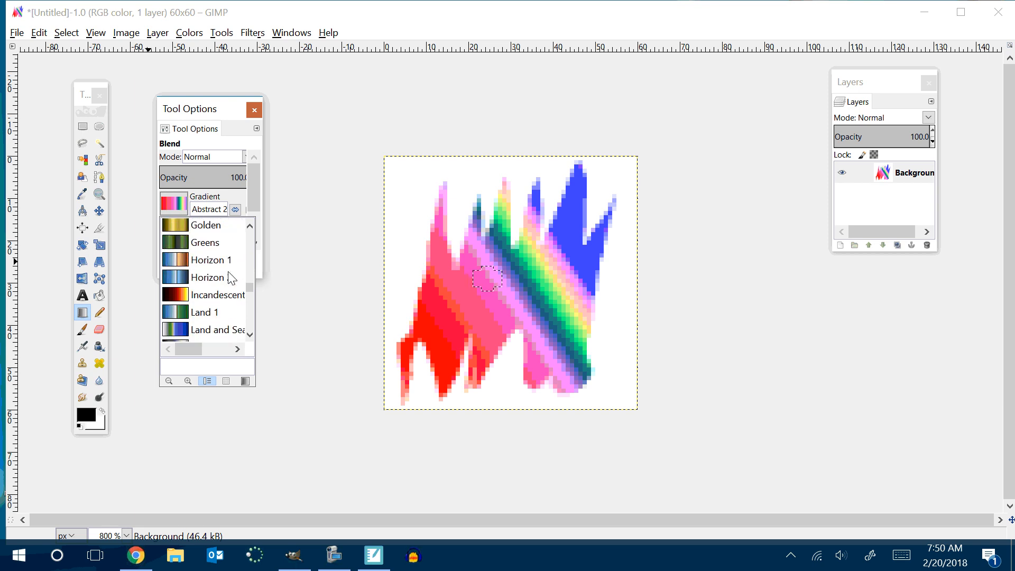
pyautogui.scroll(-8, 228, 275)
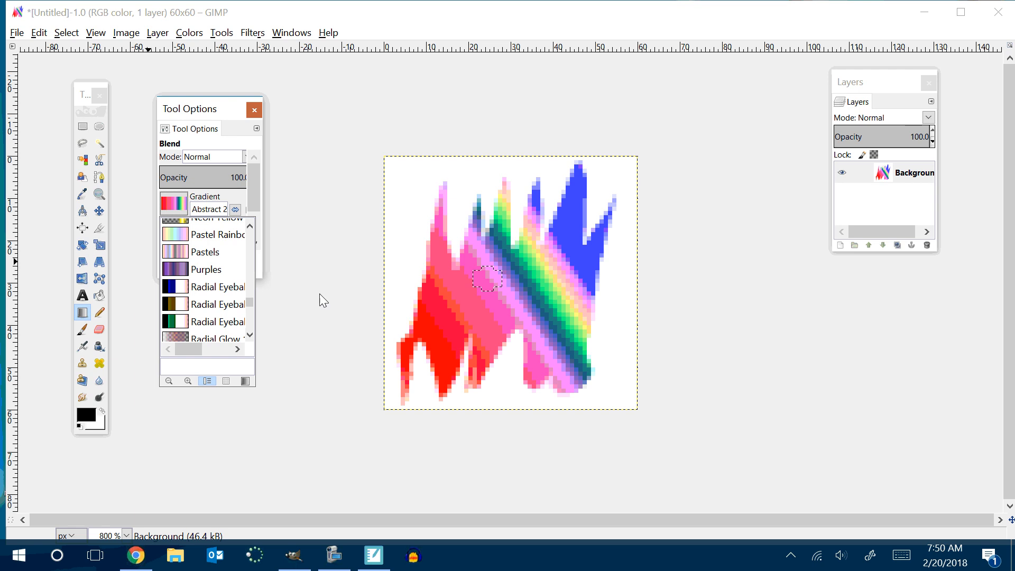
pyautogui.click(180, 289)
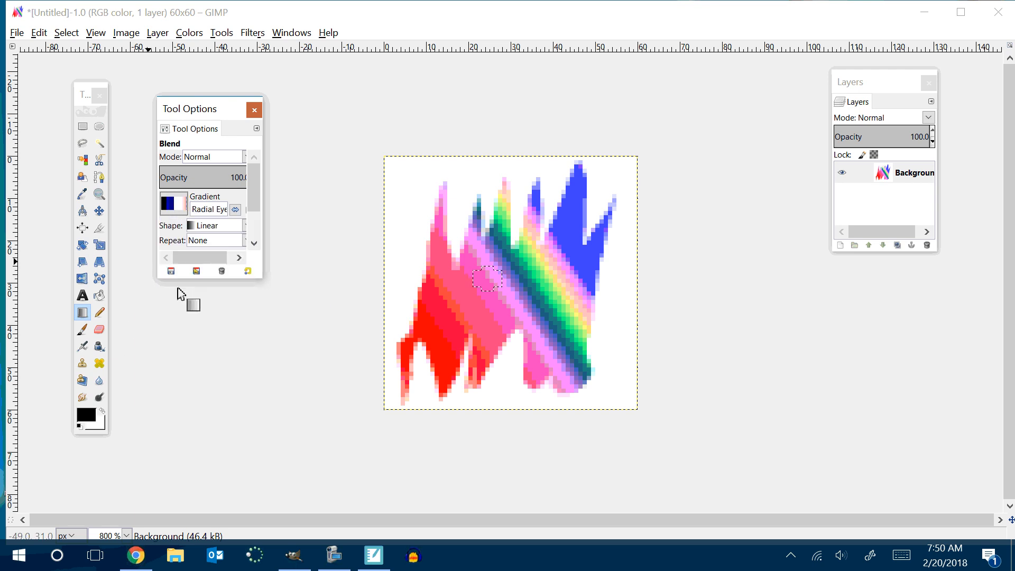
# Step: Set the gradient shape to Radial and fill the small ellipse from its center outward, undoing a first try and drawing it again
pyautogui.click(209, 226)
pyautogui.click(206, 278)
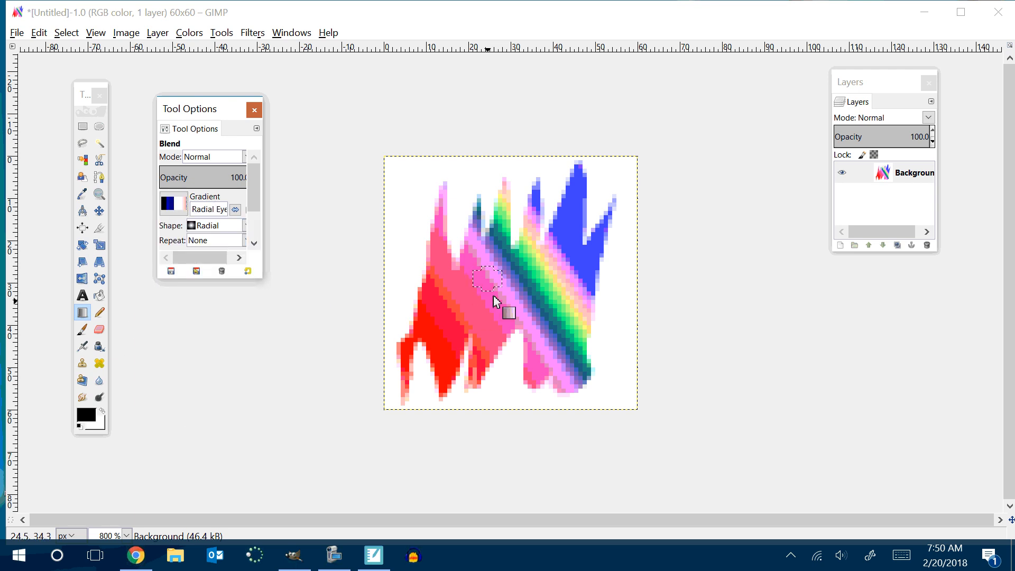
pyautogui.moveTo(486, 282); pyautogui.dragTo(508, 296)
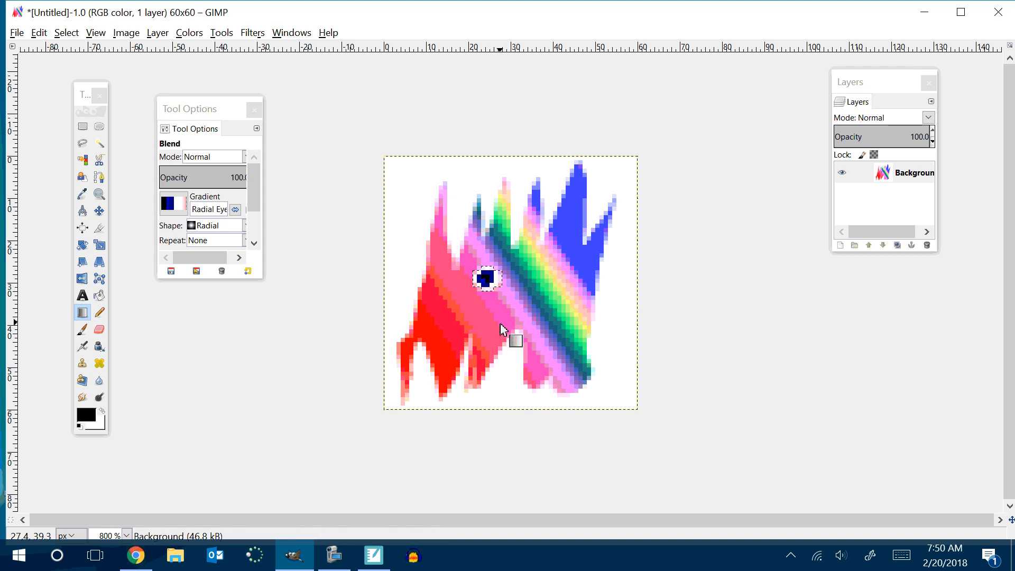
pyautogui.hotkey('ctrl', 'z')
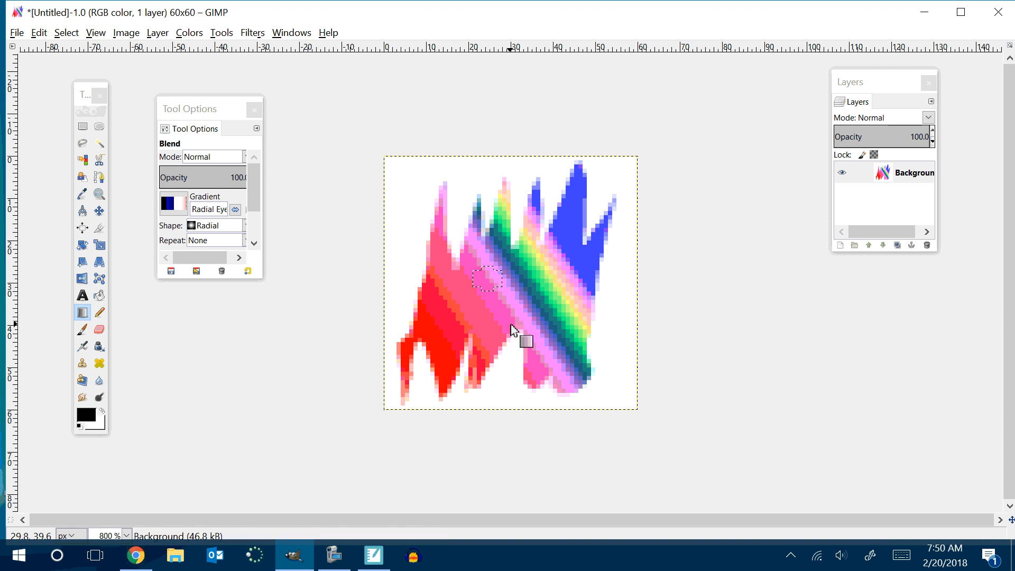
pyautogui.moveTo(487, 279); pyautogui.dragTo(502, 295)
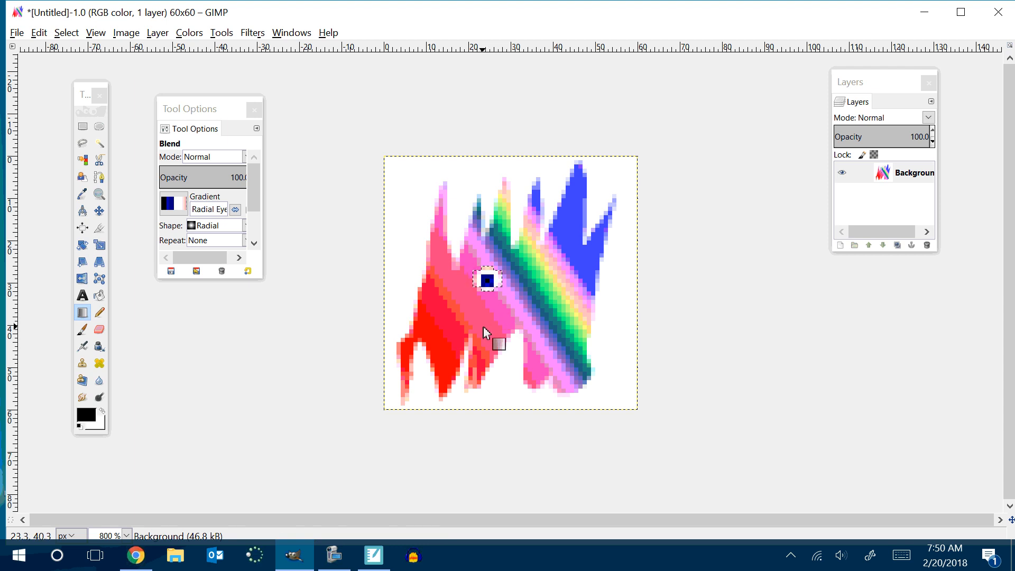
# Step: Copy and paste the eye, and move the copy about 13 px to the right at the same height
pyautogui.hotkey('ctrl', 'c')
pyautogui.hotkey('ctrl', 'v')
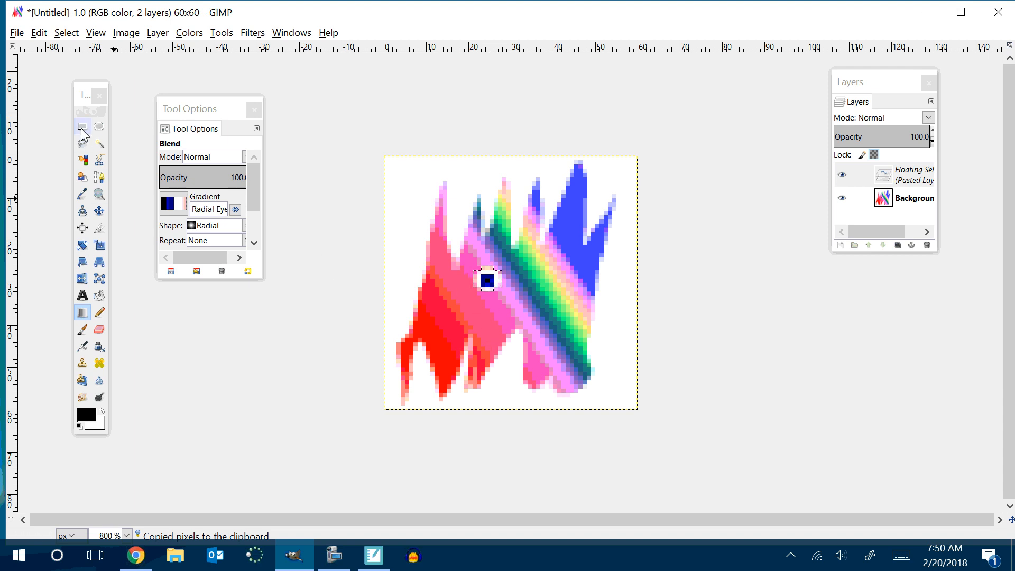
pyautogui.click(99, 211)
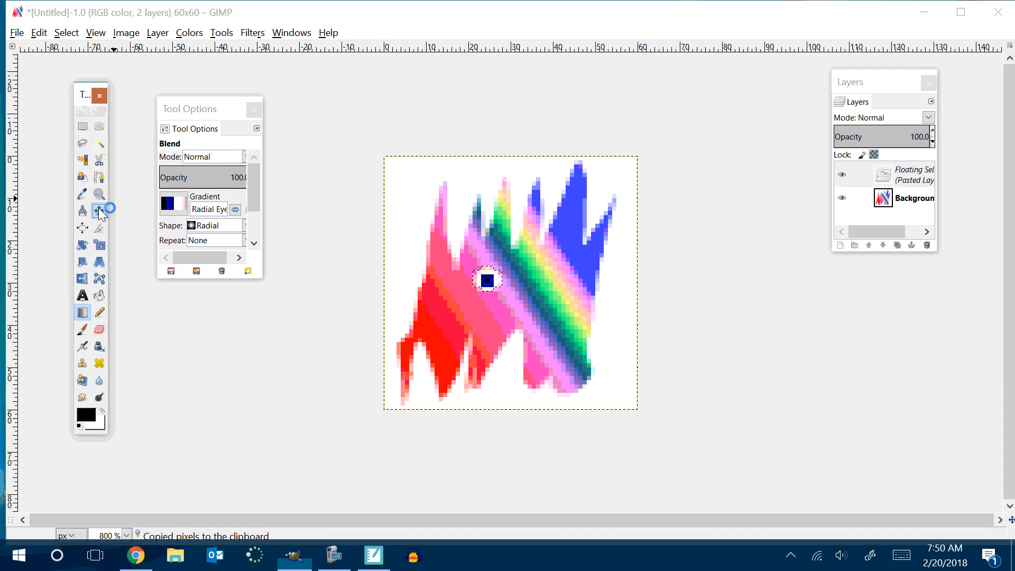
pyautogui.moveTo(487, 280); pyautogui.dragTo(544, 278)
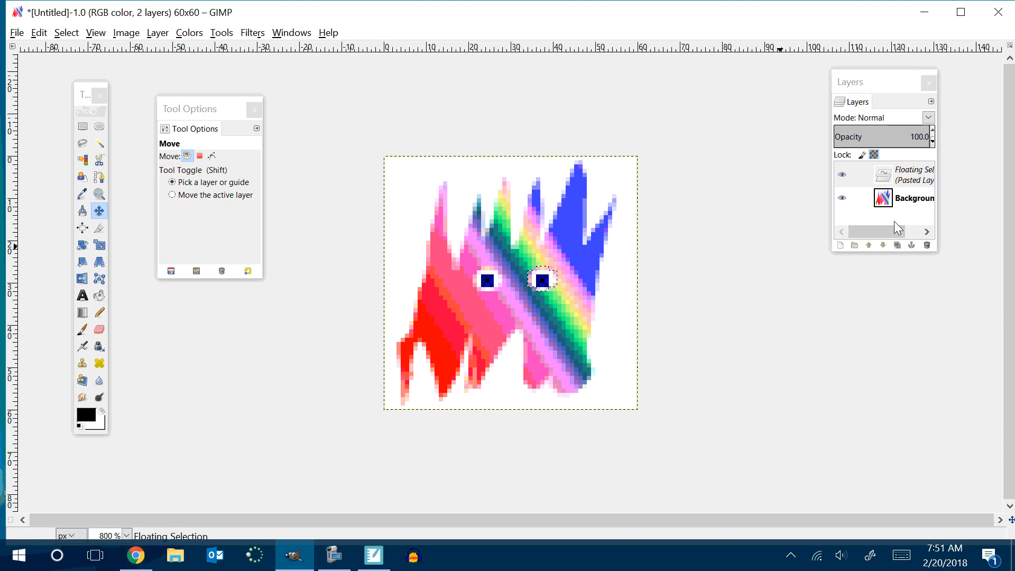
# Step: Anchor the floating pasted eye into the background layer
pyautogui.click(887, 205)
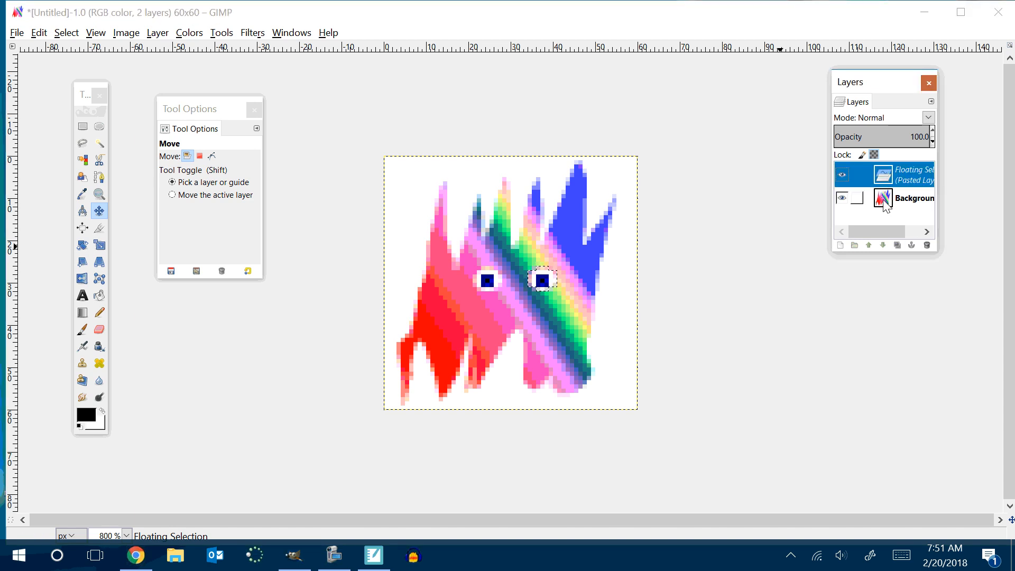
pyautogui.click(776, 213)
pyautogui.click(886, 202)
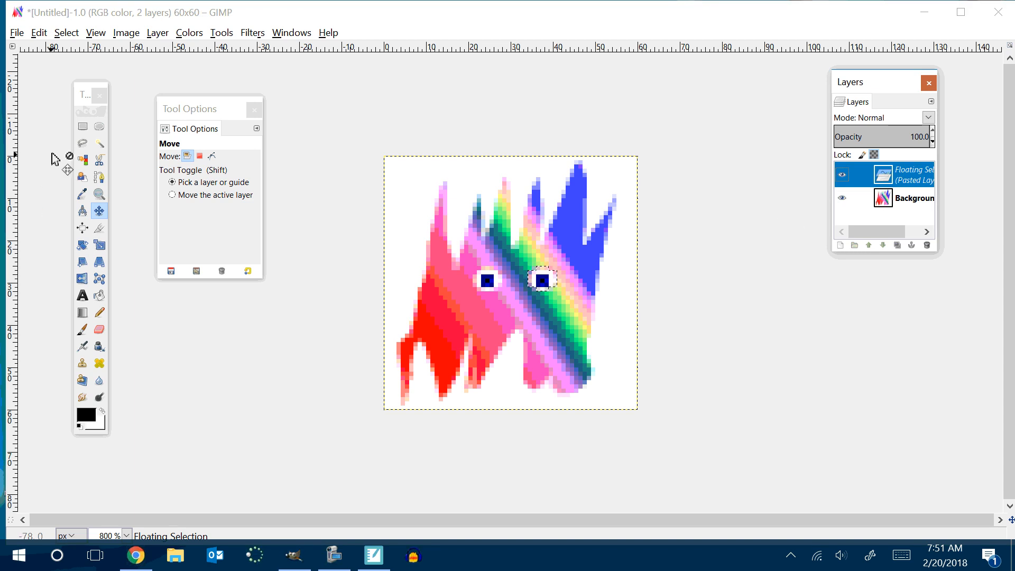
pyautogui.click(83, 129)
pyautogui.click(431, 186)
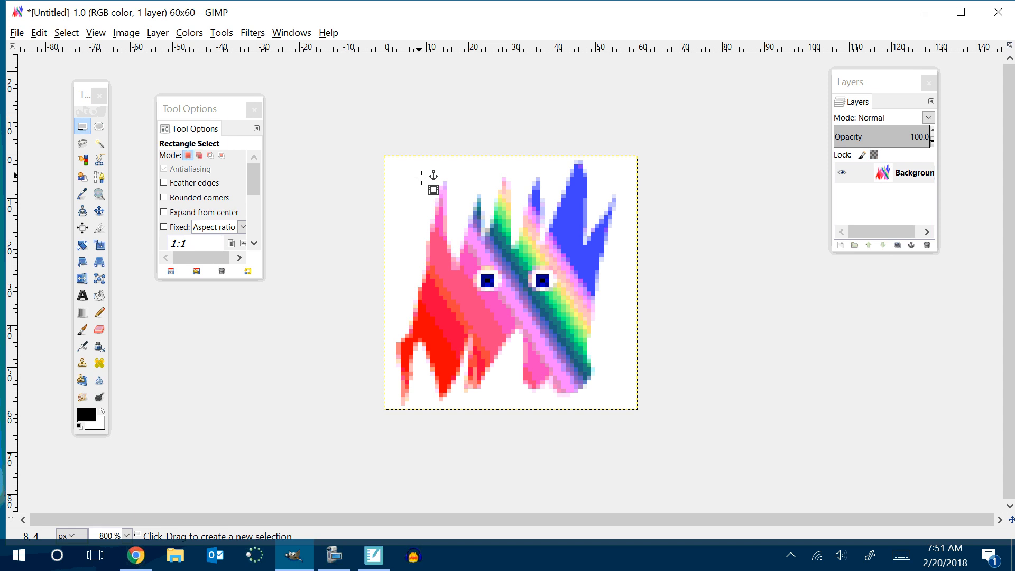
# Step: Add an alpha channel to the background layer and select all white areas with Select by Color
pyautogui.rightClick(886, 181)
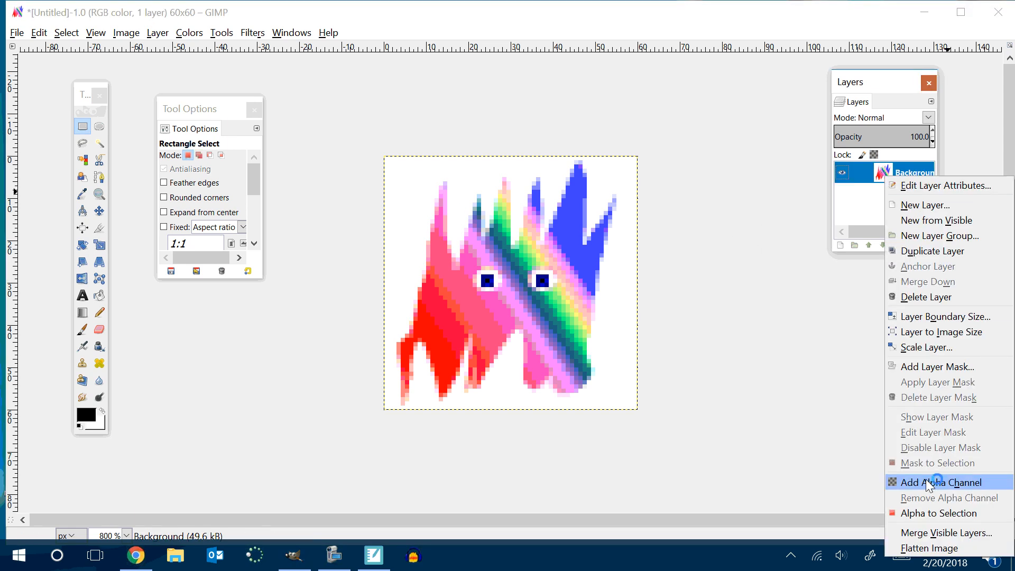
pyautogui.click(887, 480)
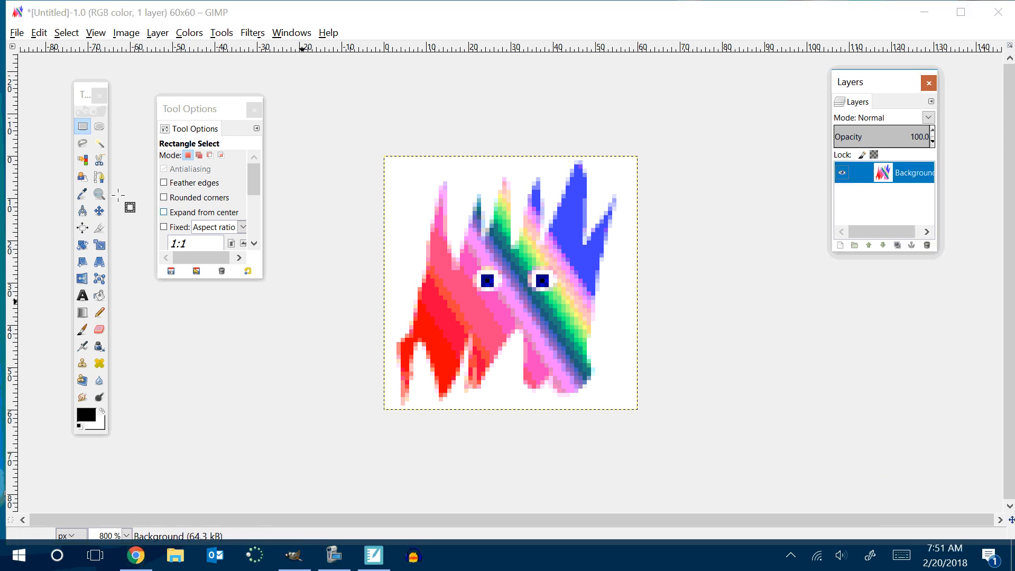
pyautogui.click(83, 159)
pyautogui.click(412, 200)
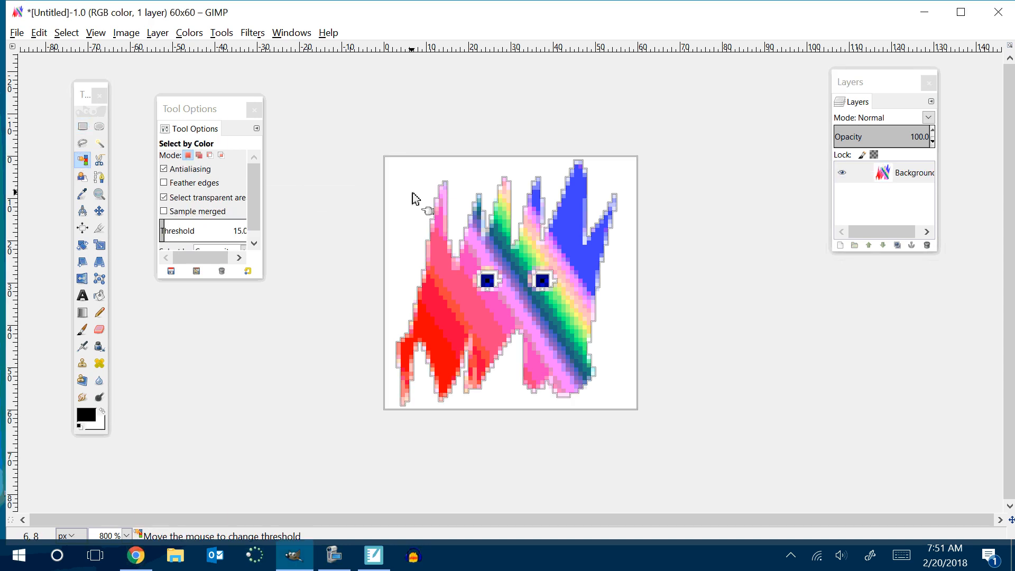
# Step: Delete the selected white areas to transparency, and undo the deletion
pyautogui.press('Delete')
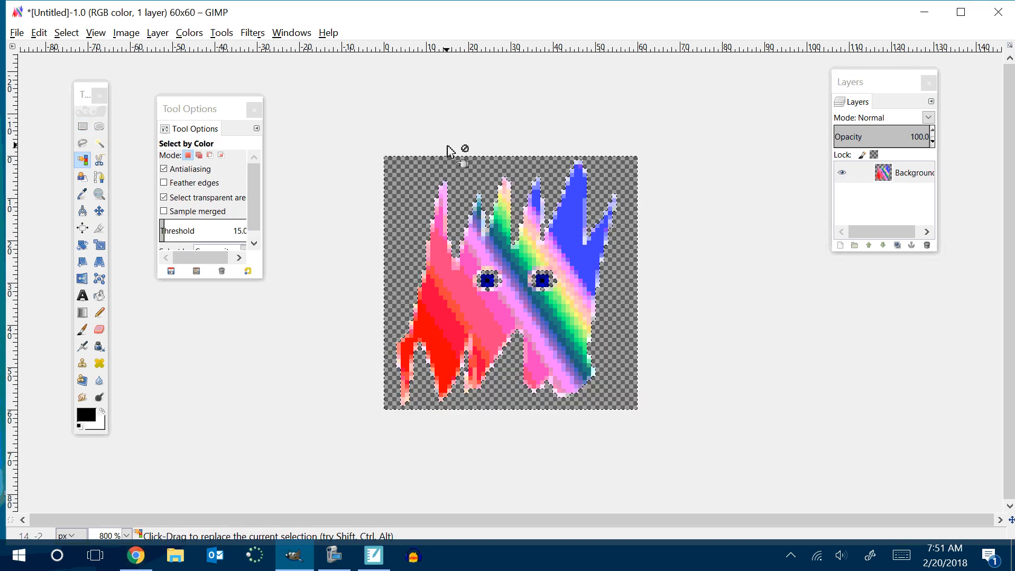
pyautogui.press('ctrl')
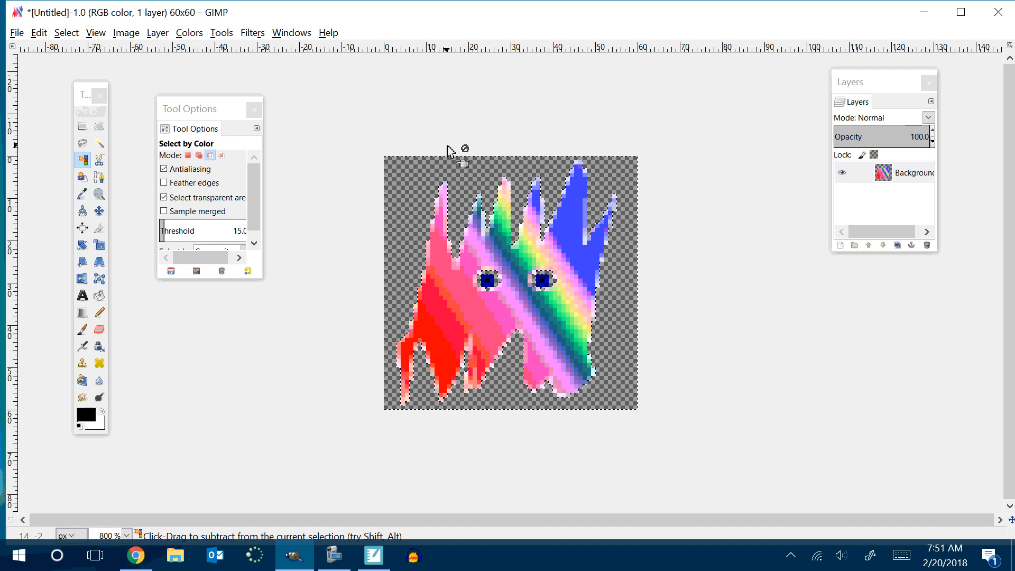
pyautogui.hotkey('ctrl', 'z')
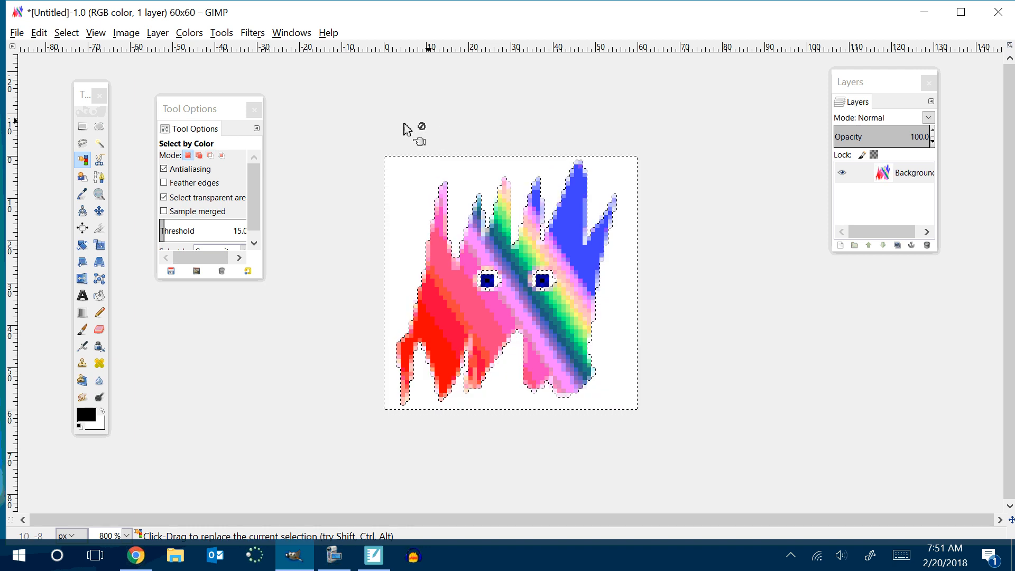
# Step: Try inverting the selection and deleting the colored shape, undo the deletion and invert the selection back to the white areas
pyautogui.click(66, 33)
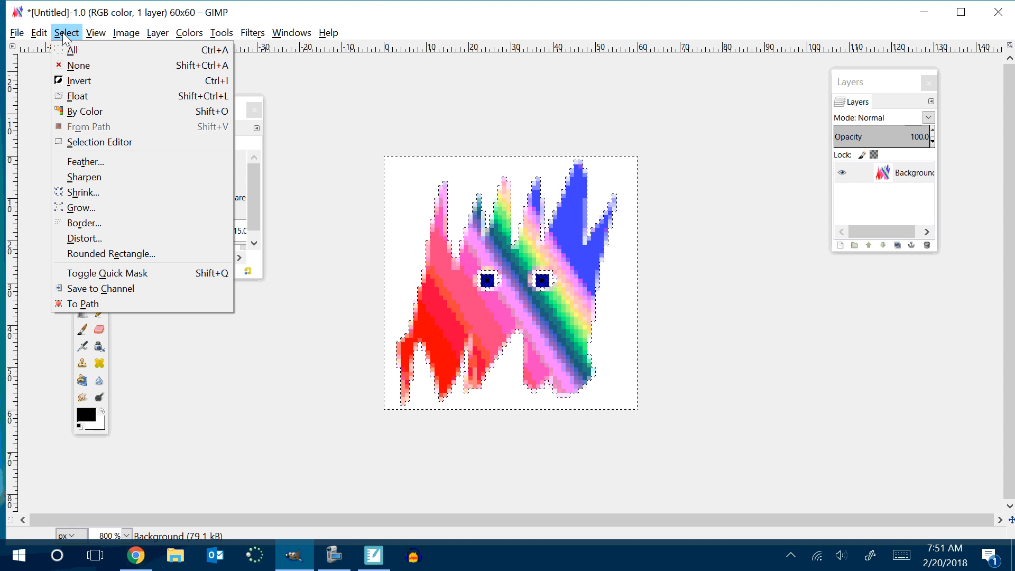
pyautogui.click(77, 80)
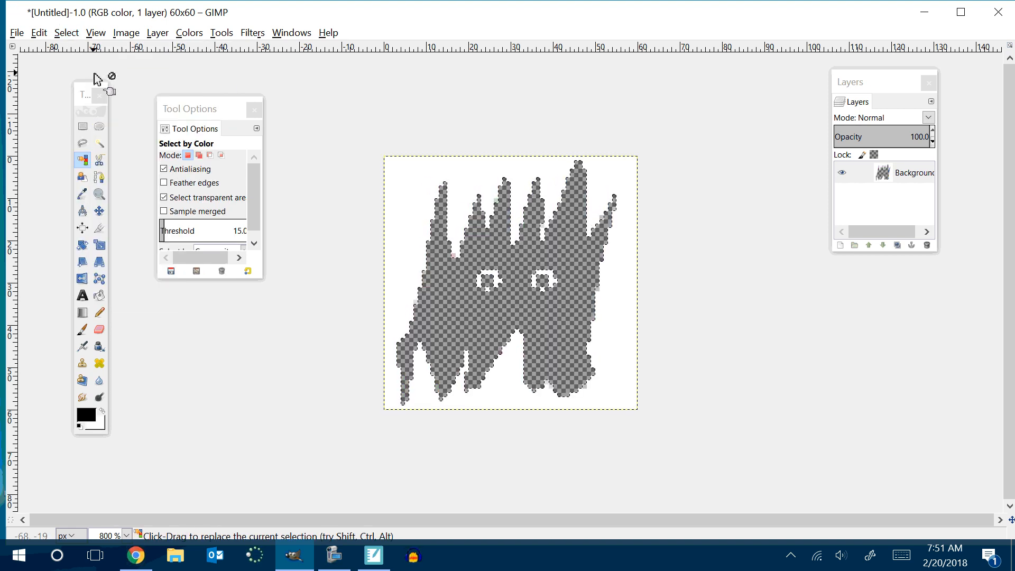
pyautogui.hotkey('ctrl', 'z')
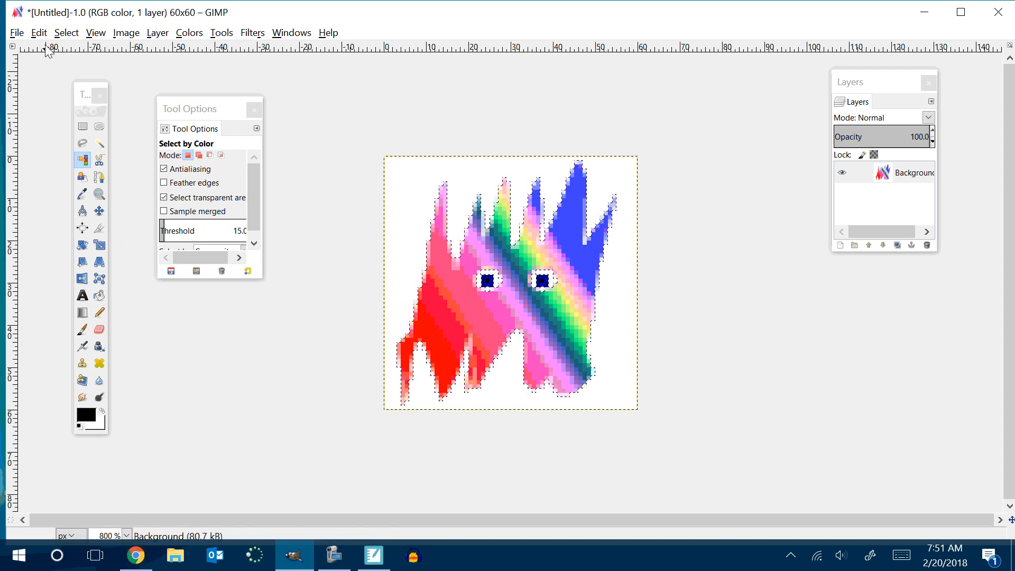
pyautogui.click(66, 32)
pyautogui.click(78, 81)
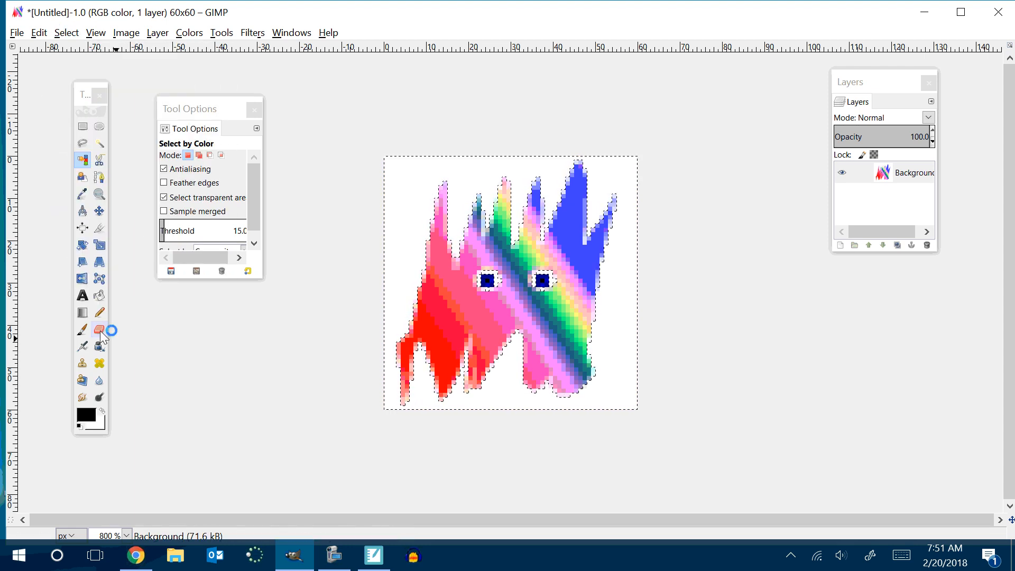
# Step: Set the foreground color to purple 7e00ff and bucket-fill the selected white background with it
pyautogui.click(99, 295)
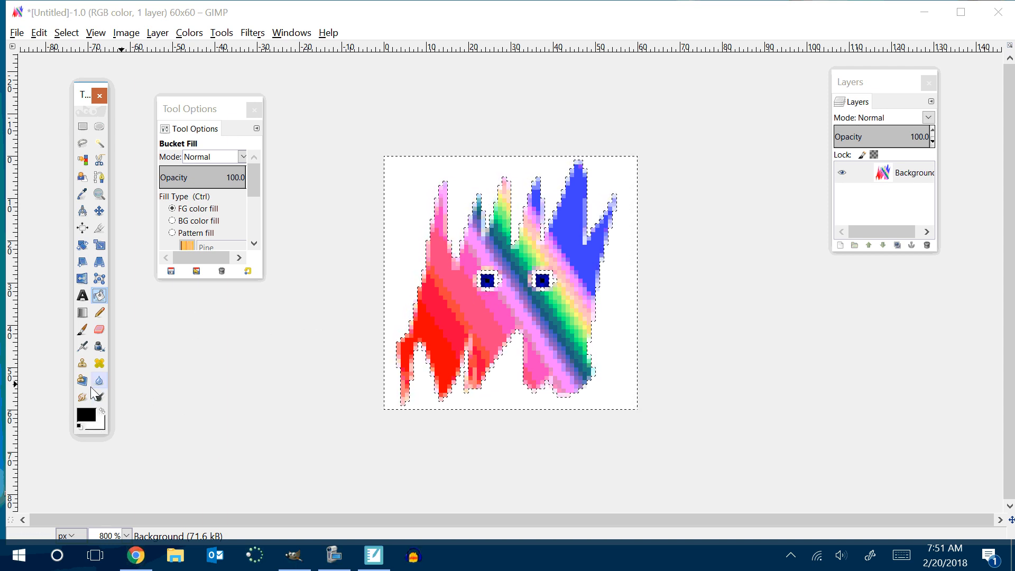
pyautogui.click(86, 415)
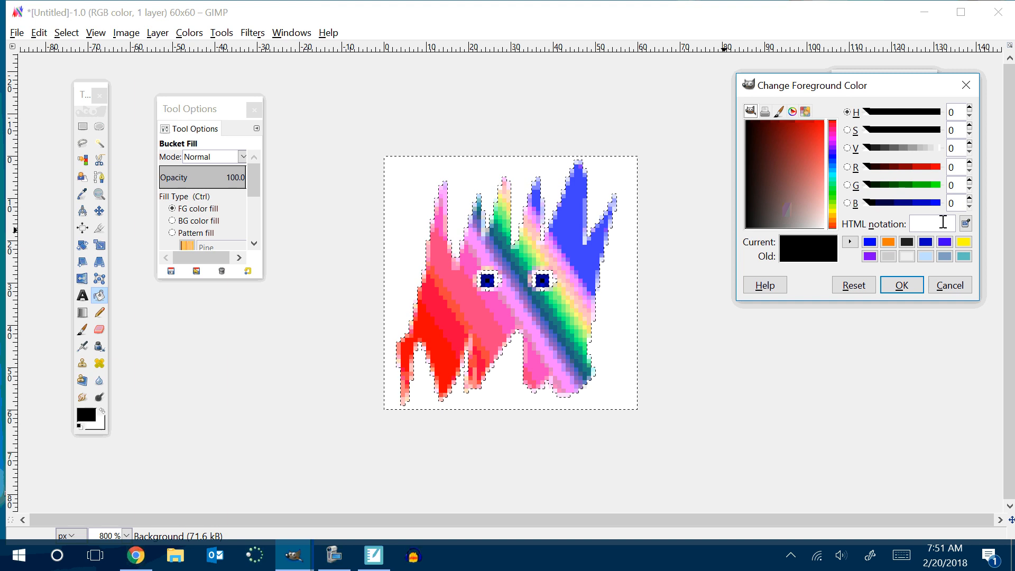
pyautogui.click(870, 257)
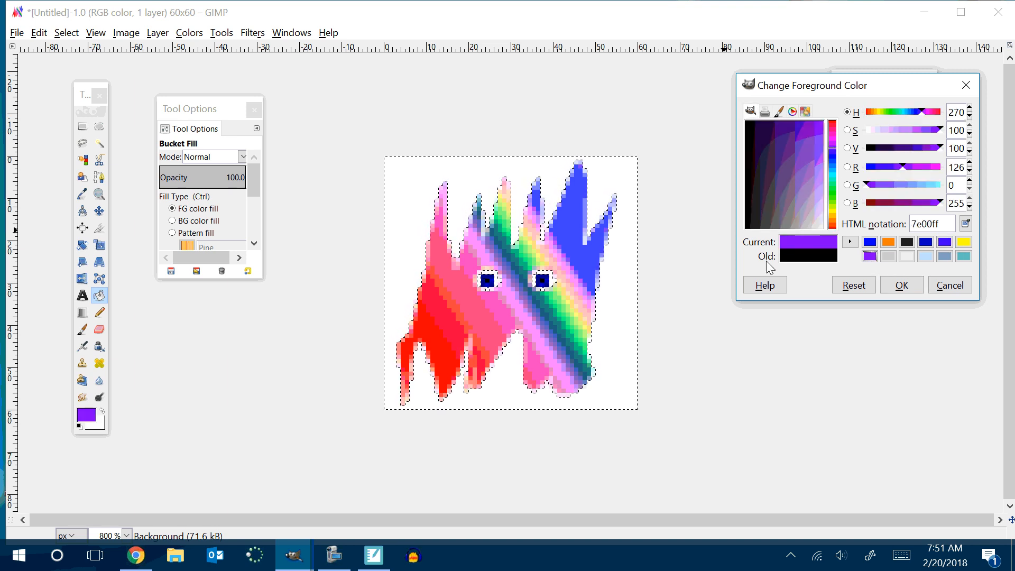
pyautogui.click(400, 208)
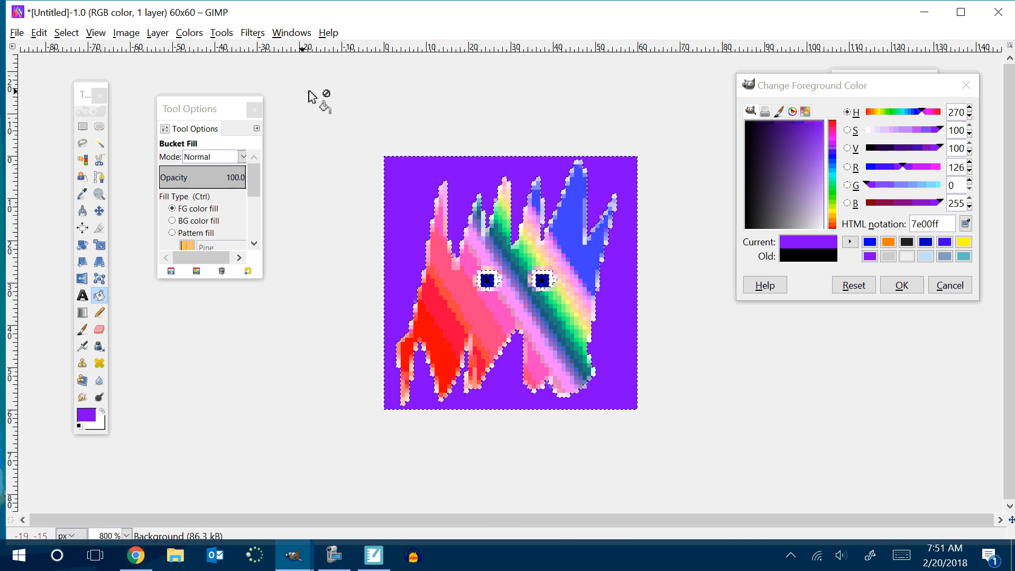
# Step: Select the purple background with Select by Color and delete it to transparency
pyautogui.click(82, 159)
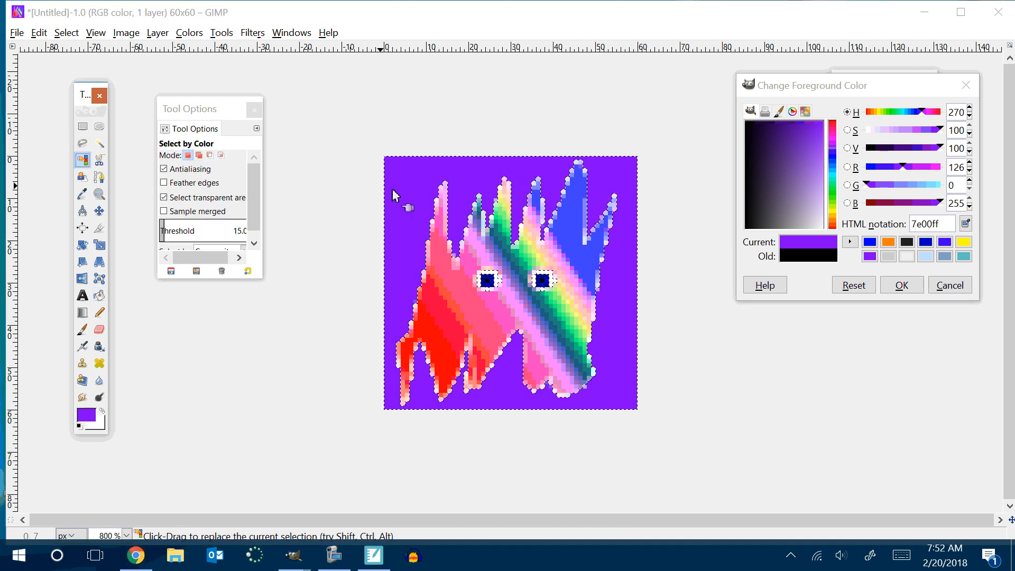
pyautogui.moveTo(400, 189); pyautogui.dragTo(428, 157)
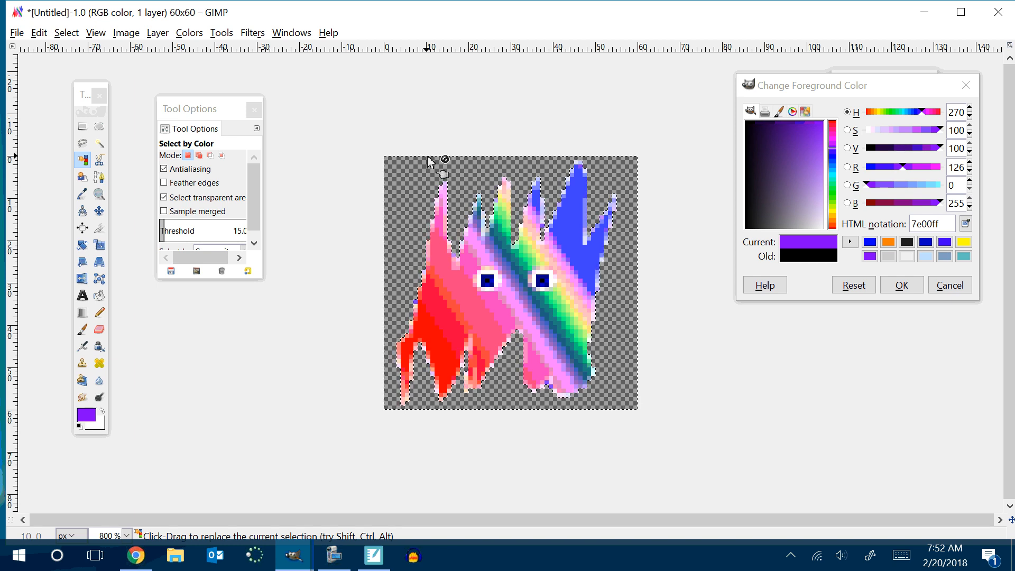
# Step: Start exporting the image and name the file redalien1.png
pyautogui.click(24, 33)
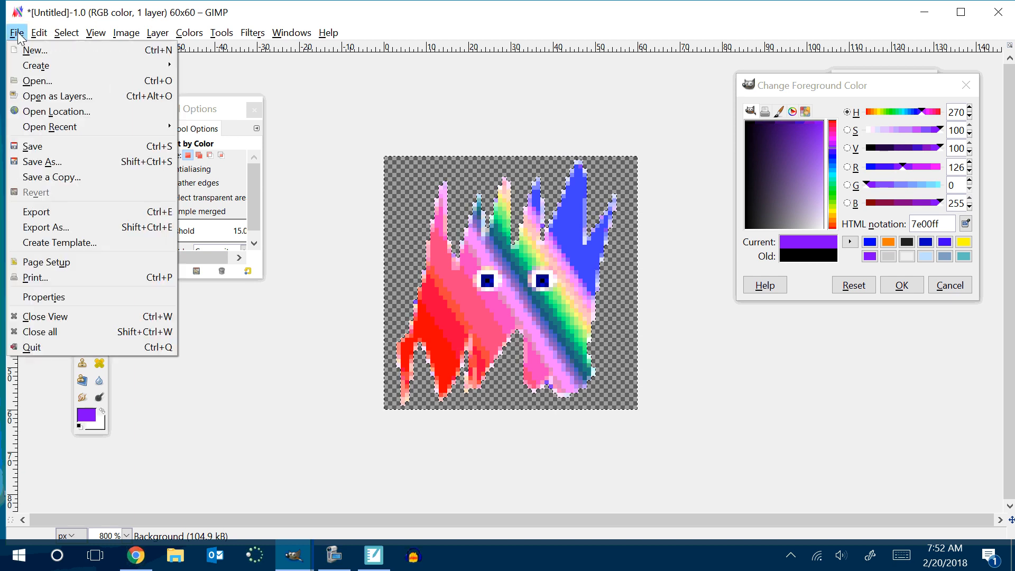
pyautogui.click(65, 227)
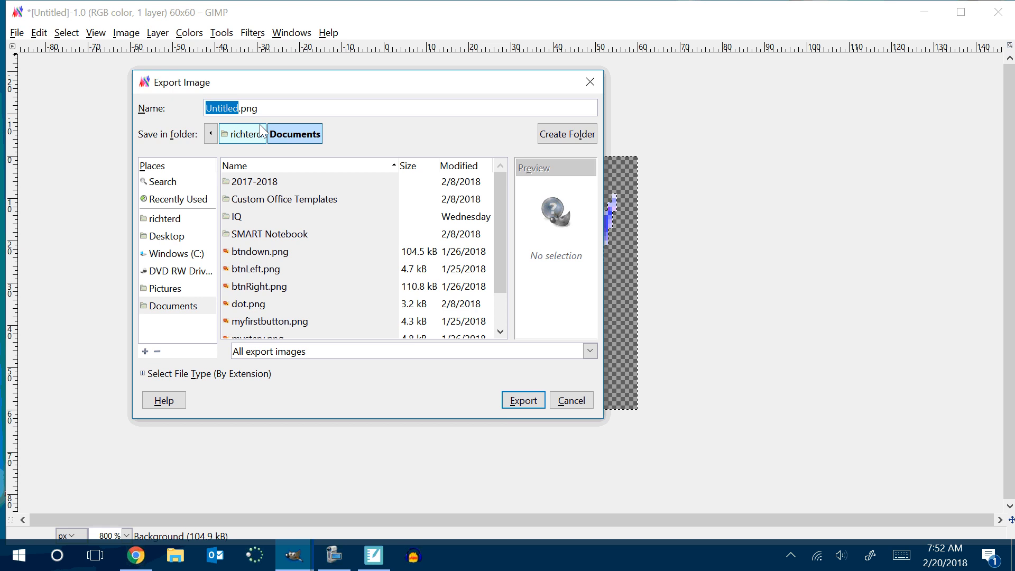
pyautogui.write('red')
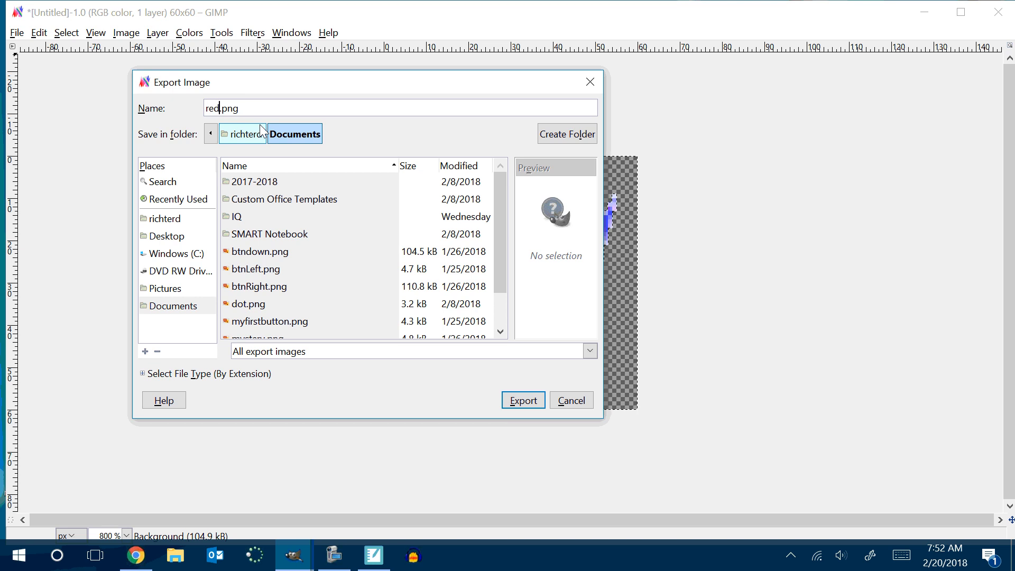
pyautogui.write('all')
pyautogui.write('ien1')
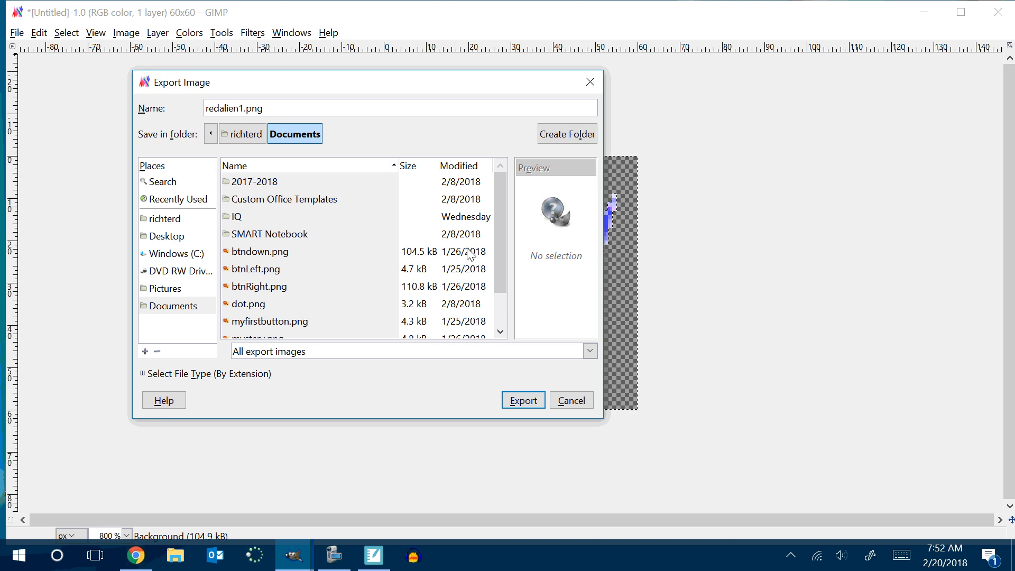
# Step: Set the export location to Period 1 Q3 inside 2017-2018 and Innovators Sem2
pyautogui.click(261, 181)
pyautogui.doubleClick(261, 181)
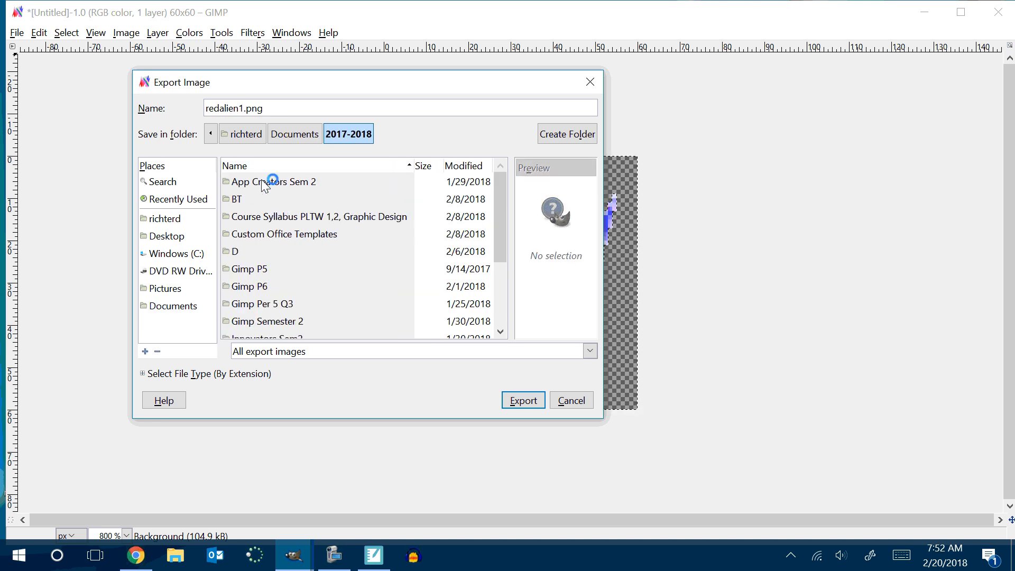
pyautogui.moveTo(497, 249); pyautogui.dragTo(505, 289)
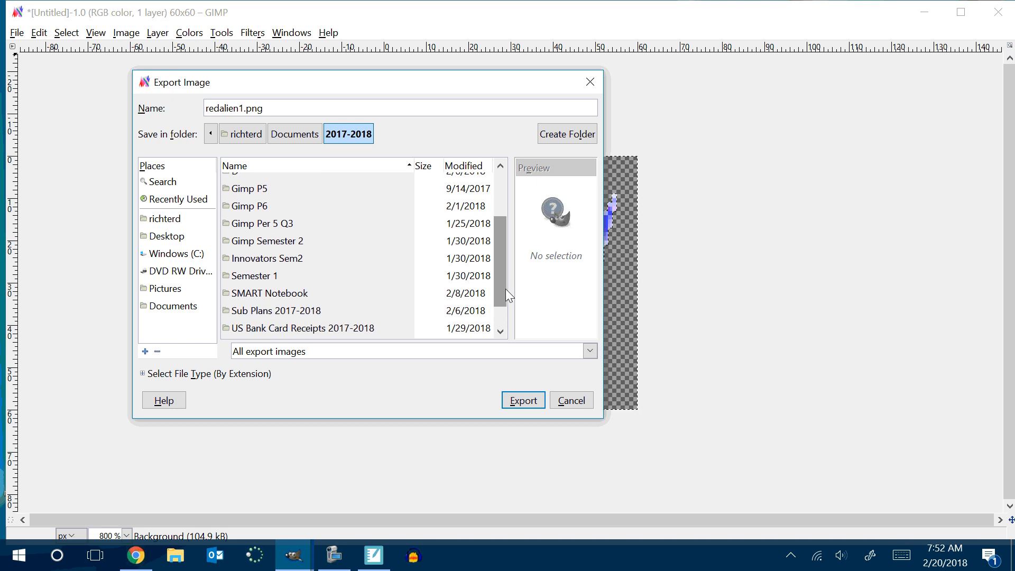
pyautogui.doubleClick(266, 258)
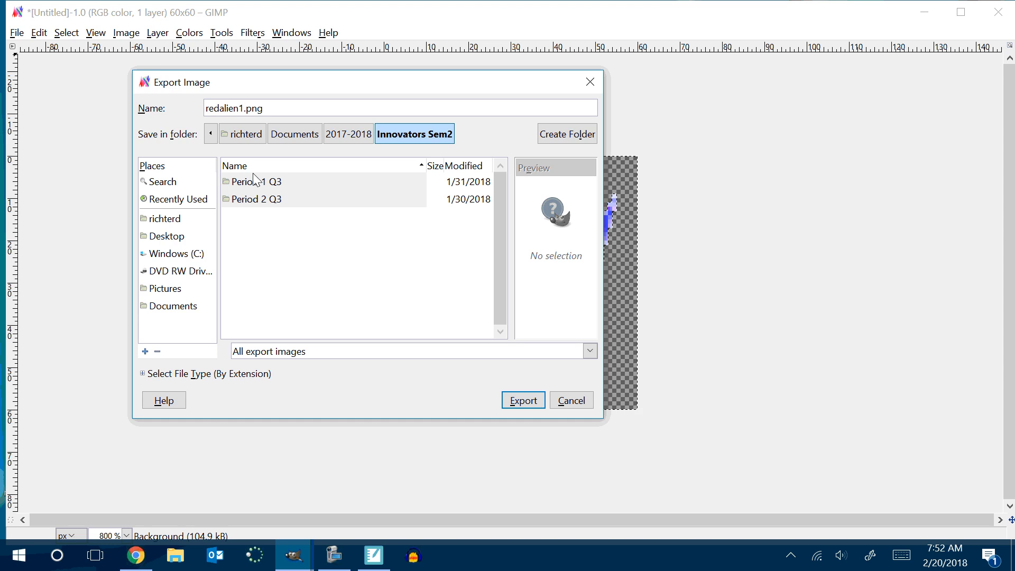
pyautogui.doubleClick(255, 182)
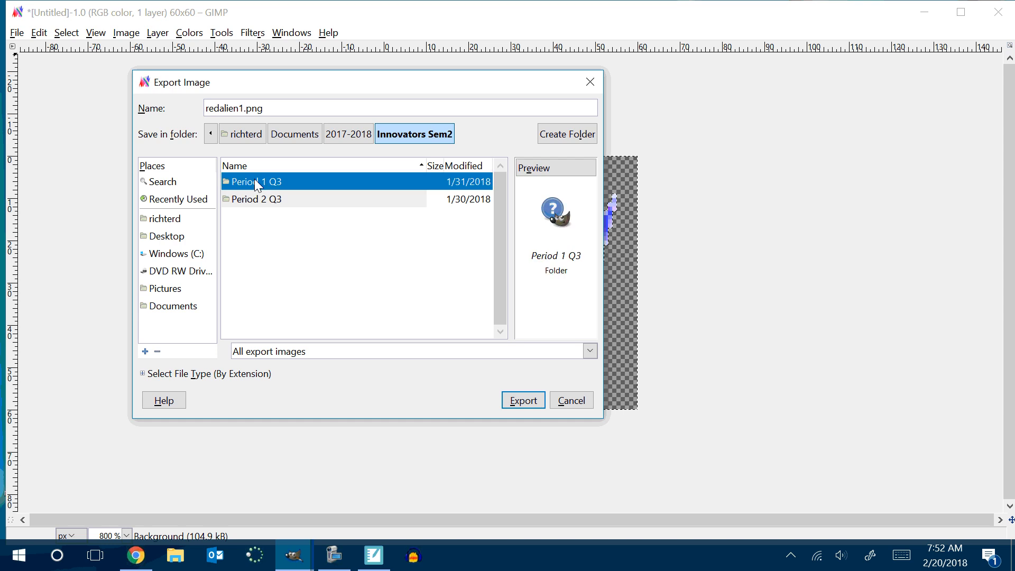
# Step: Create a folder named Gimp Tutorial in Period 1 Q3 and export the PNG into it with the default options
pyautogui.click(567, 134)
pyautogui.write('G')
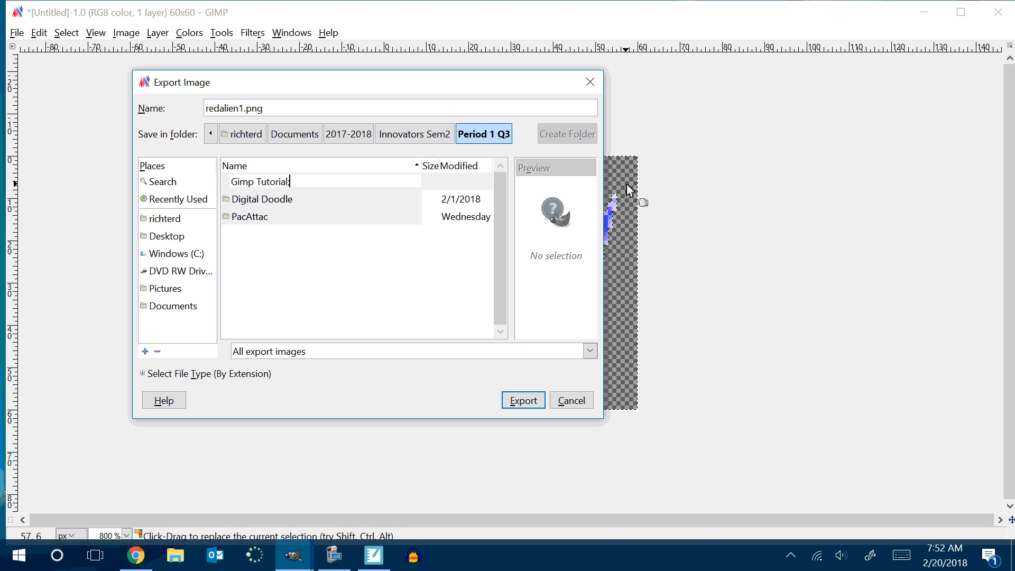
pyautogui.write('imp Tutorial')
pyautogui.press('Return')
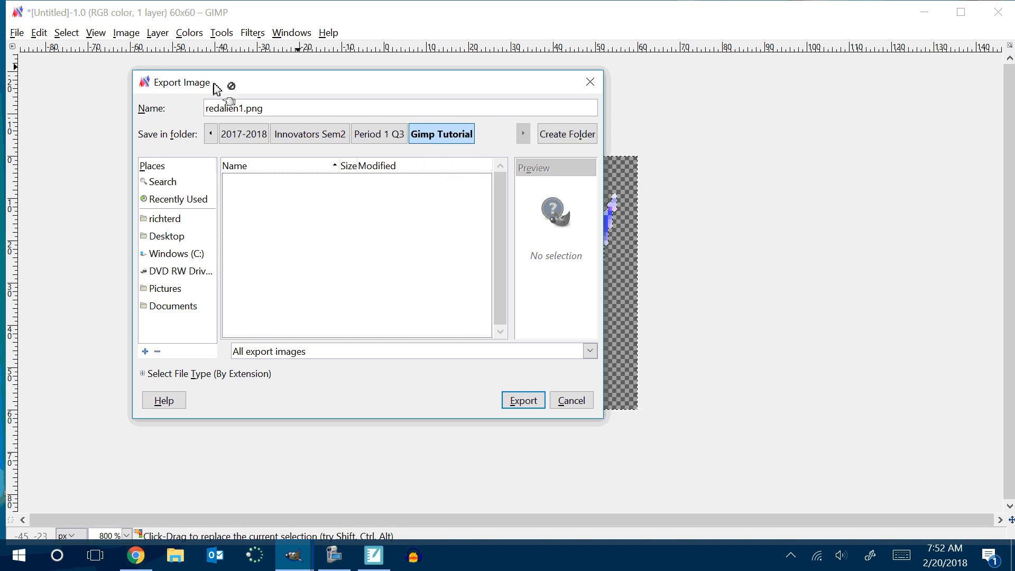
pyautogui.click(522, 400)
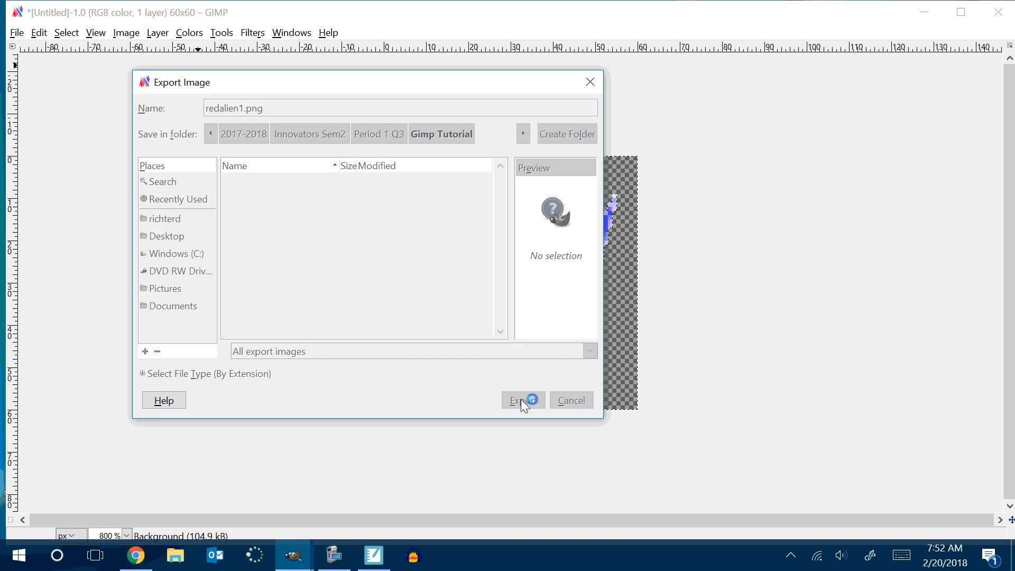
pyautogui.click(533, 409)
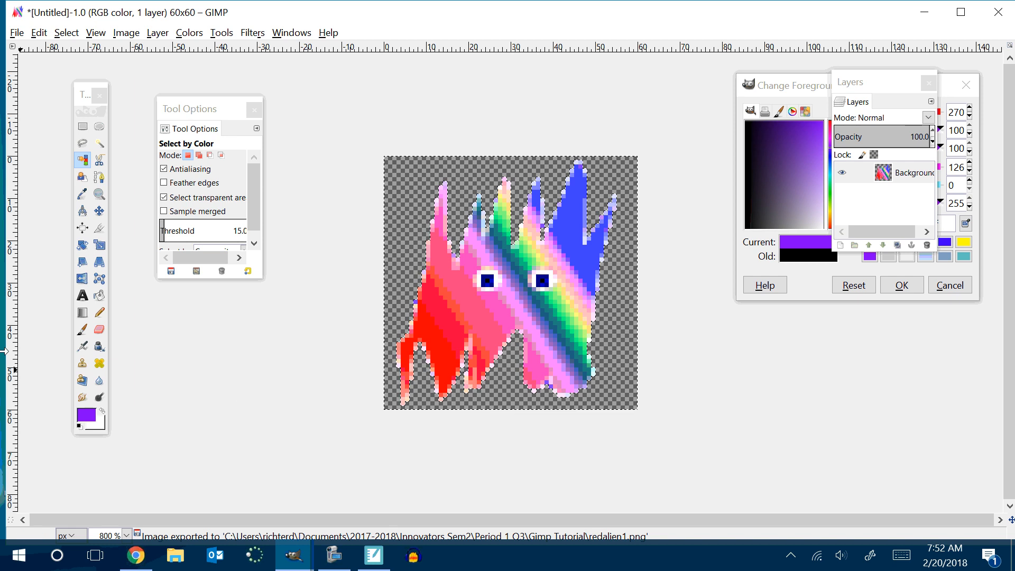
# Step: Create a new image 300 px wide and 400 px high and maximize its window
pyautogui.click(17, 33)
pyautogui.click(33, 50)
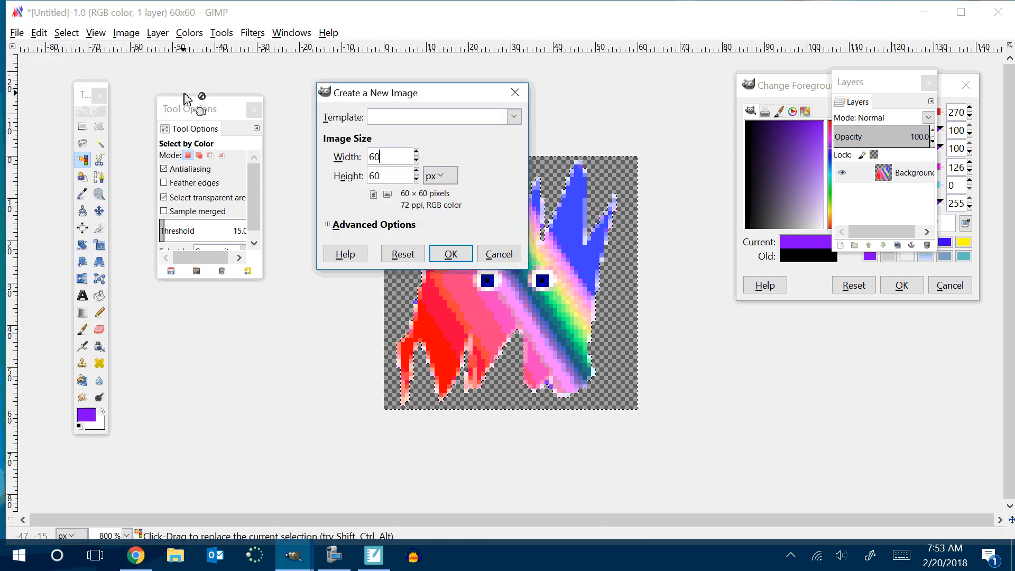
pyautogui.write('300')
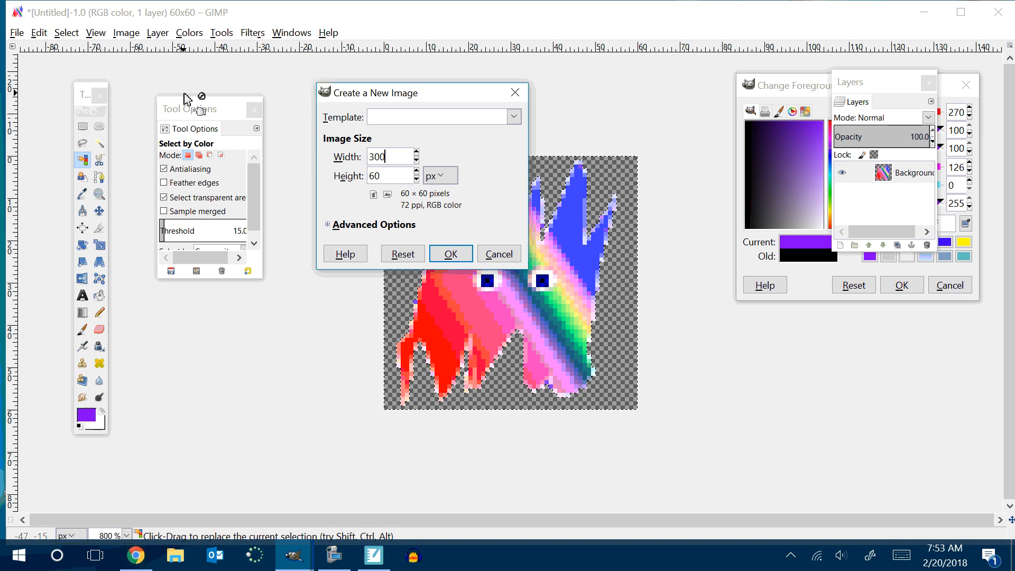
pyautogui.press('Tab')
pyautogui.write('4')
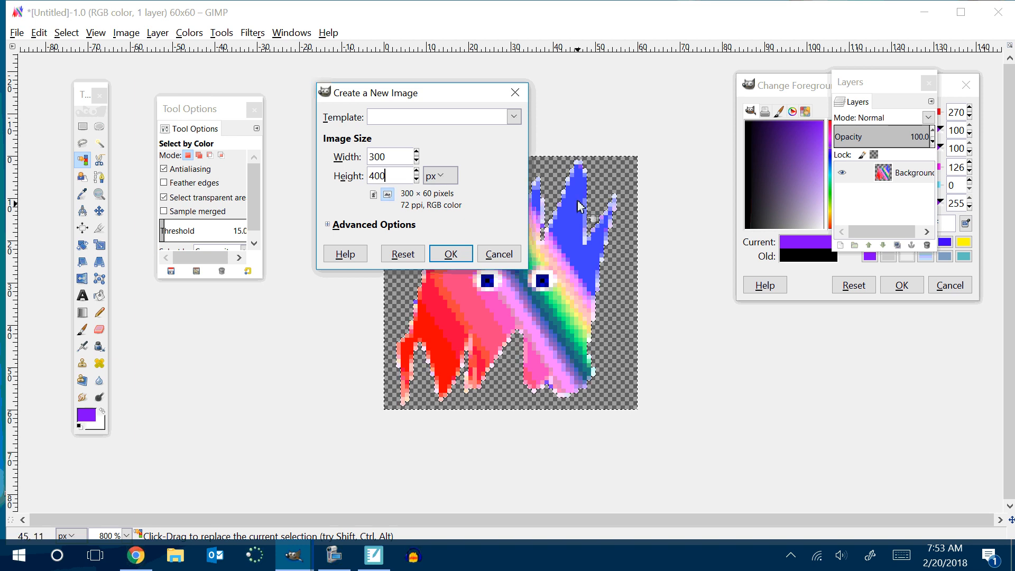
pyautogui.click(459, 252)
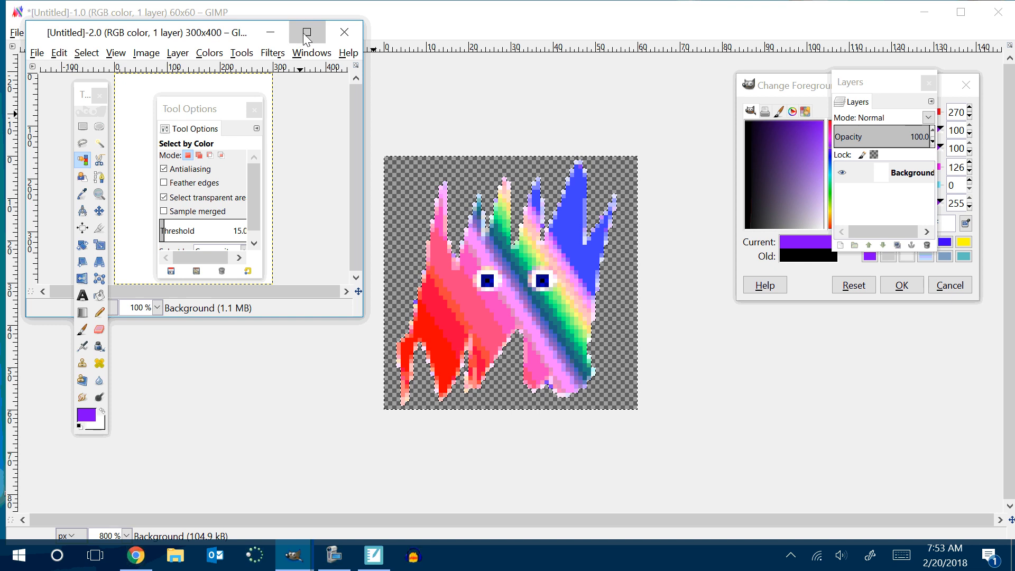
pyautogui.click(305, 33)
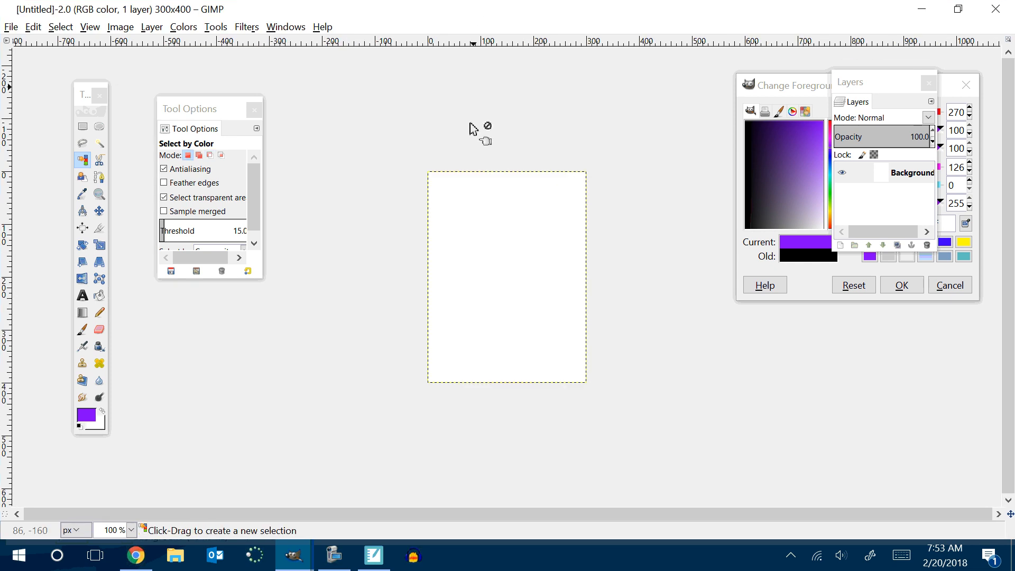
# Step: Choose the purple-pink-peach FG to BG gradient for the Blend tool
pyautogui.scroll(1, 385, 214)
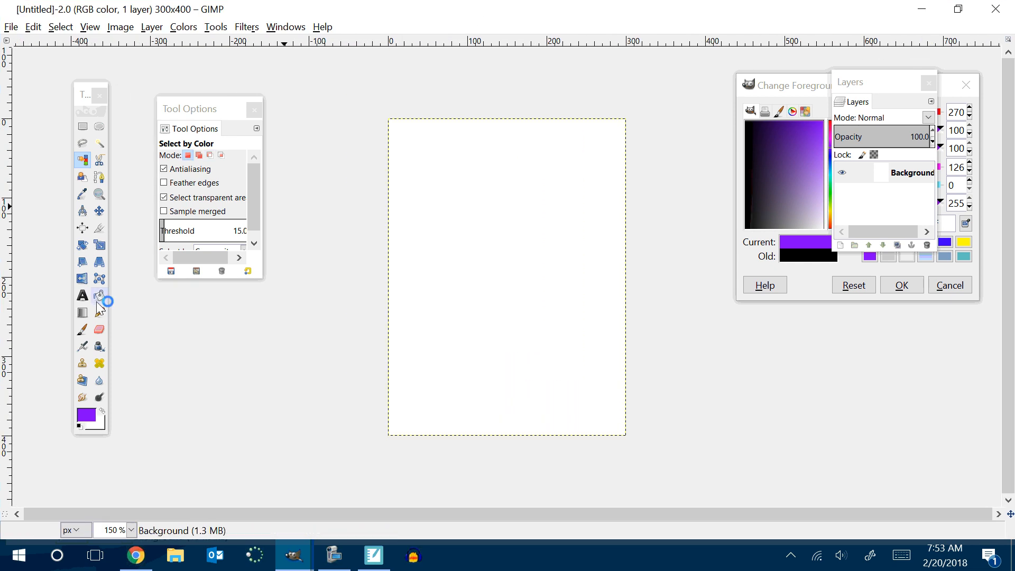
pyautogui.click(82, 312)
pyautogui.click(175, 210)
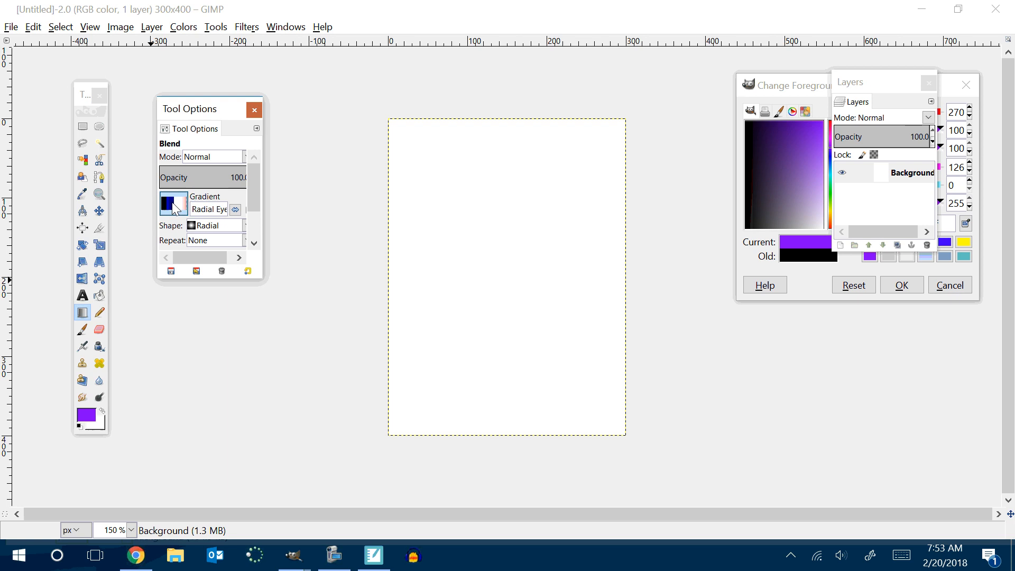
pyautogui.moveTo(249, 309); pyautogui.dragTo(270, 176)
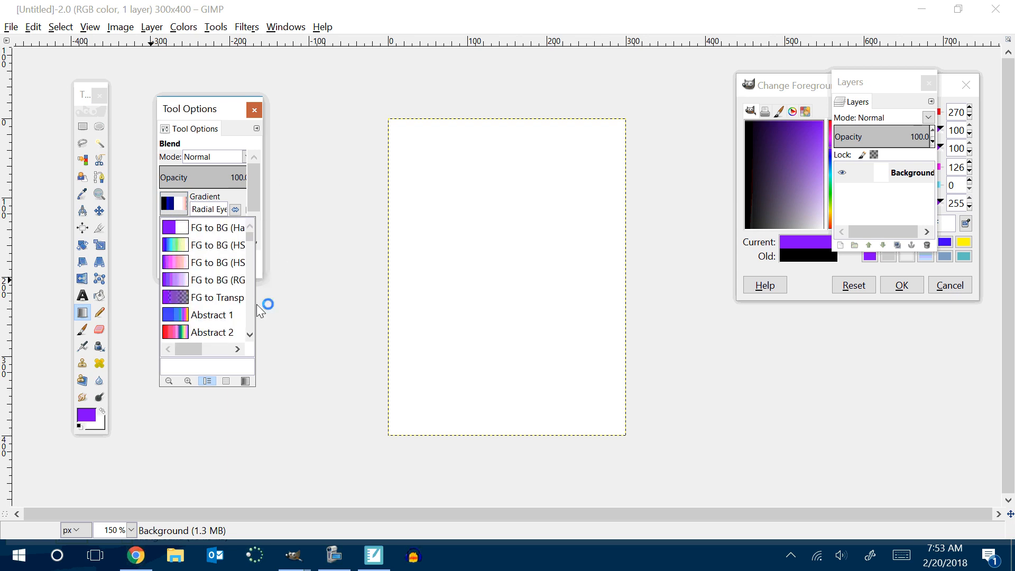
pyautogui.click(174, 262)
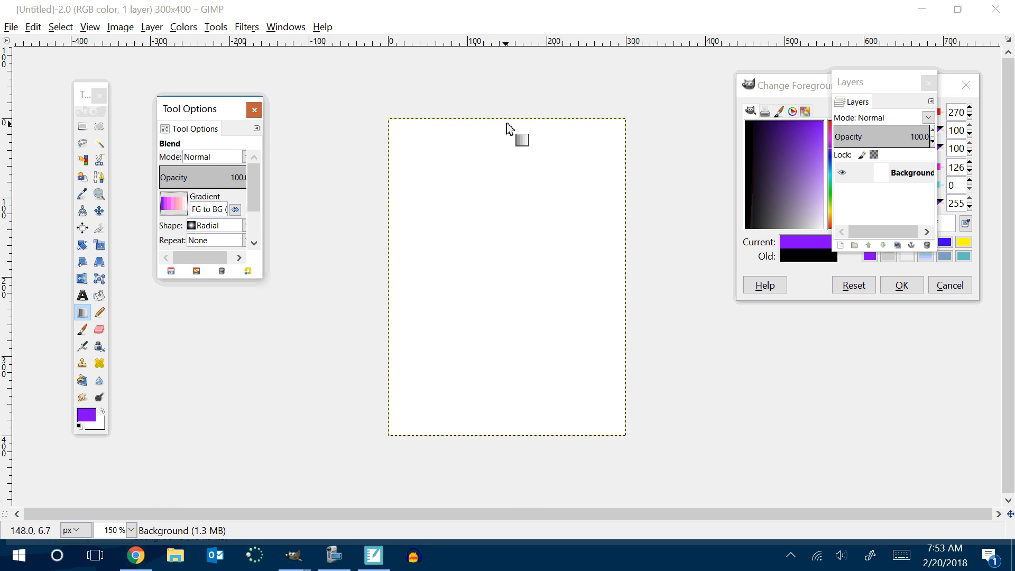
# Step: Try a radial gradient from the canvas's top edge, undo it, and fill from the bottom edge's middle up to the top
pyautogui.moveTo(506, 127); pyautogui.dragTo(510, 431)
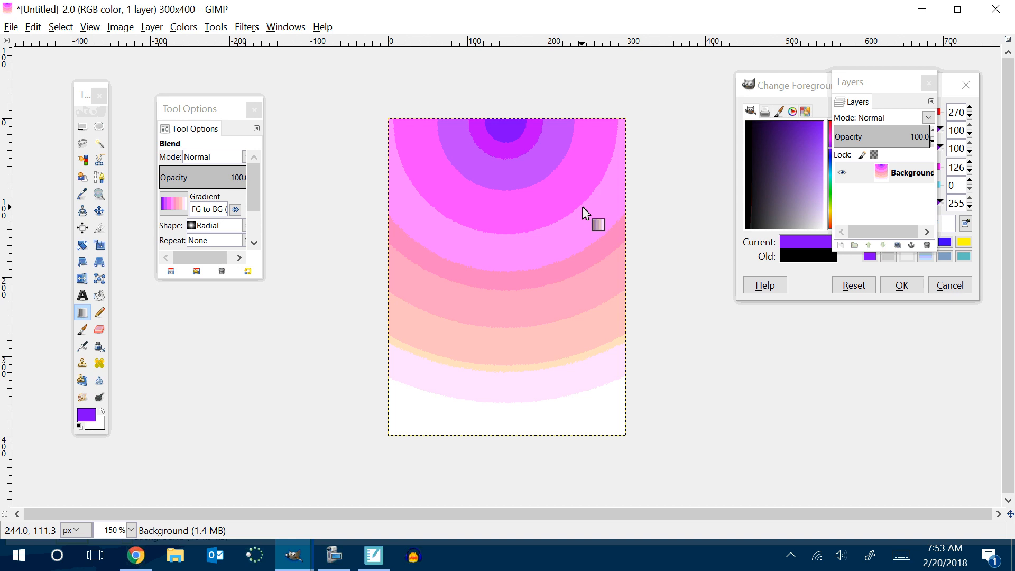
pyautogui.hotkey('ctrl', 'z')
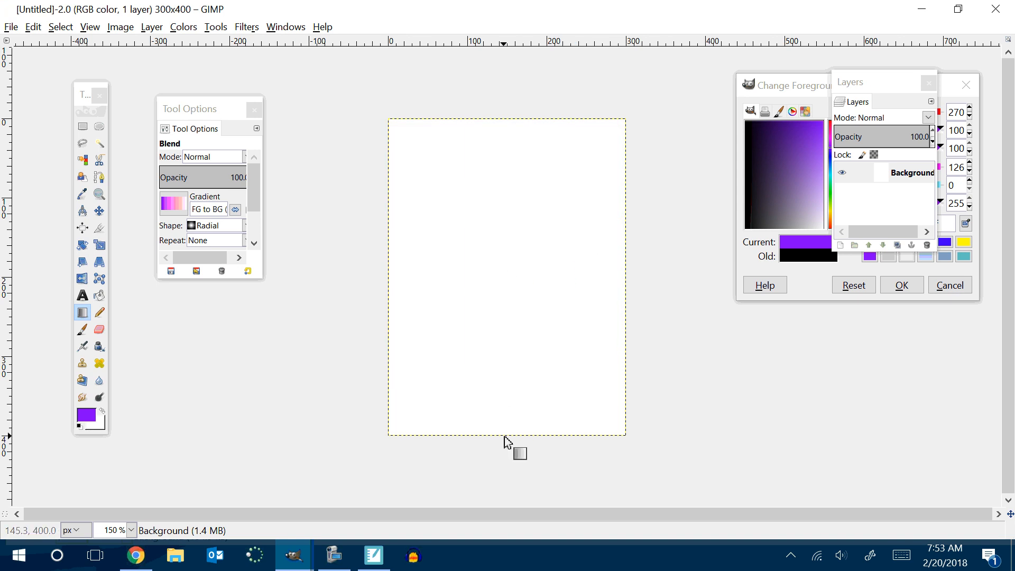
pyautogui.moveTo(504, 437); pyautogui.dragTo(514, 121)
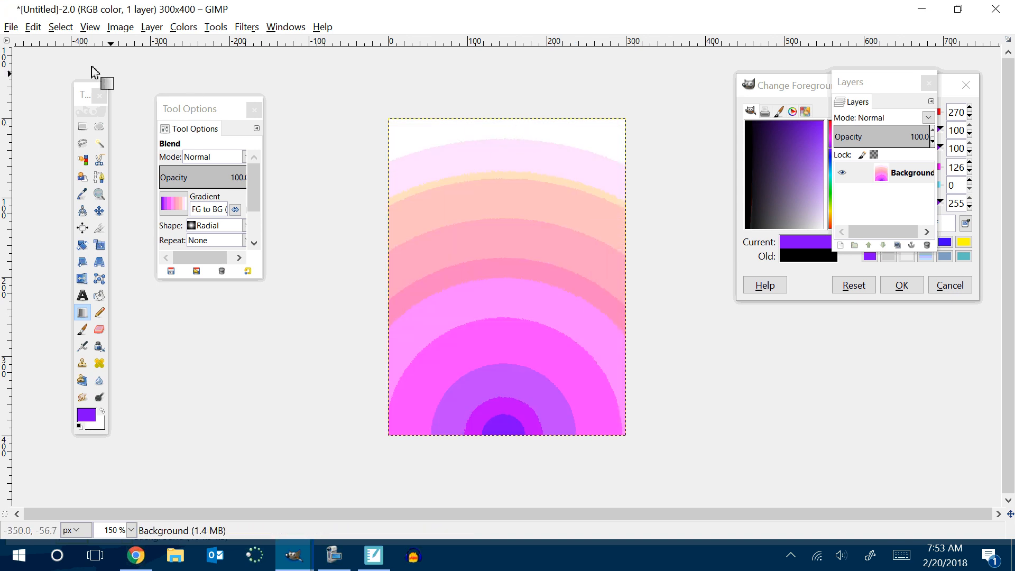
pyautogui.click(11, 28)
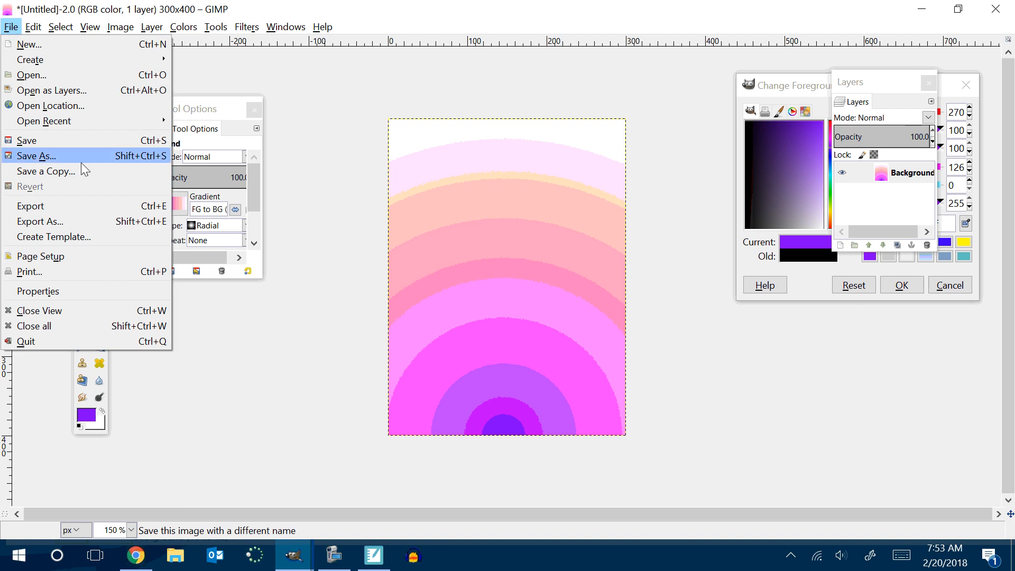
pyautogui.click(80, 236)
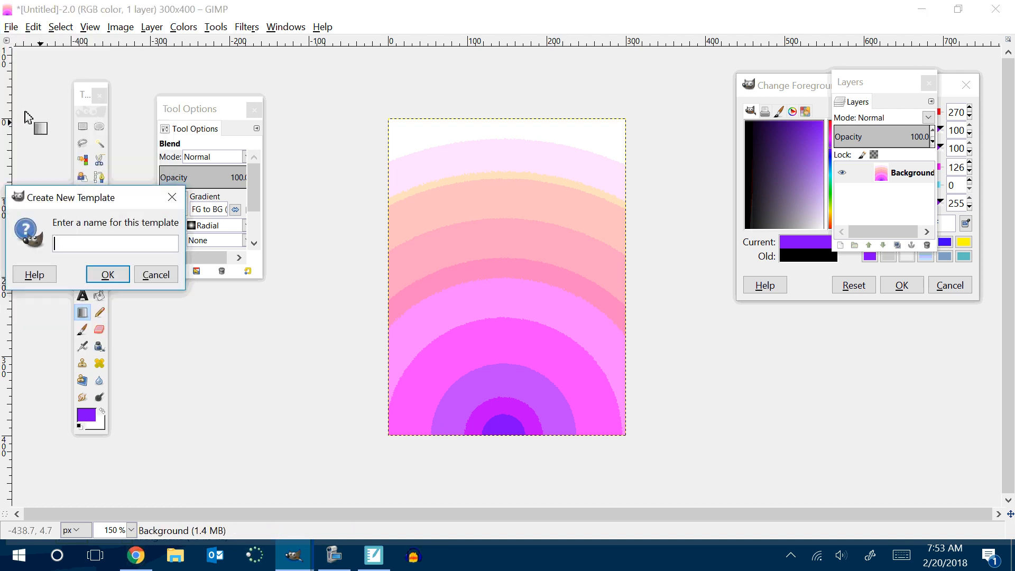
pyautogui.click(156, 274)
# Step: Export the gradient image as coolbackground.png into the Gimp Tutorial folder with the default PNG options
pyautogui.click(11, 28)
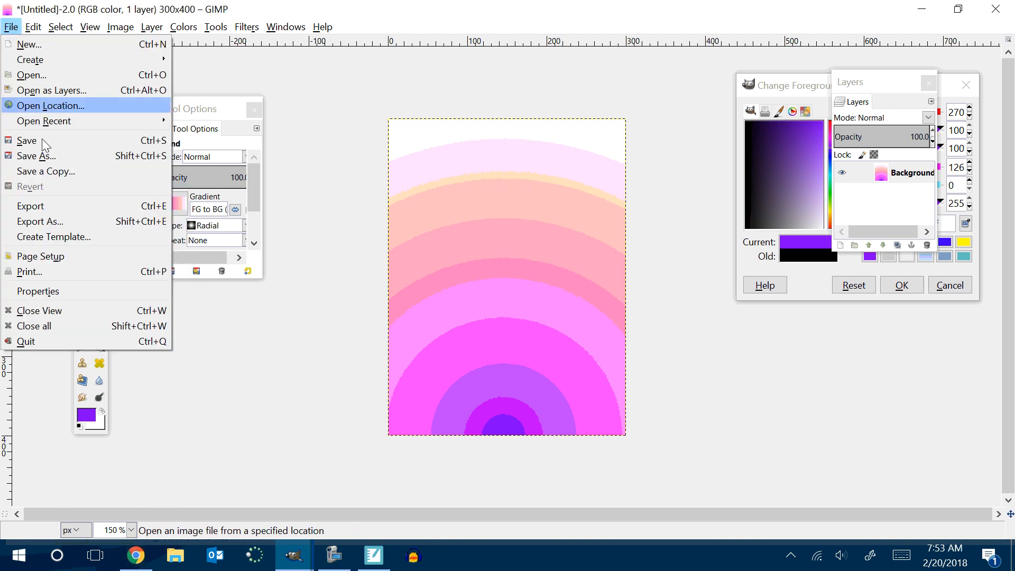
pyautogui.click(52, 217)
pyautogui.write('coo')
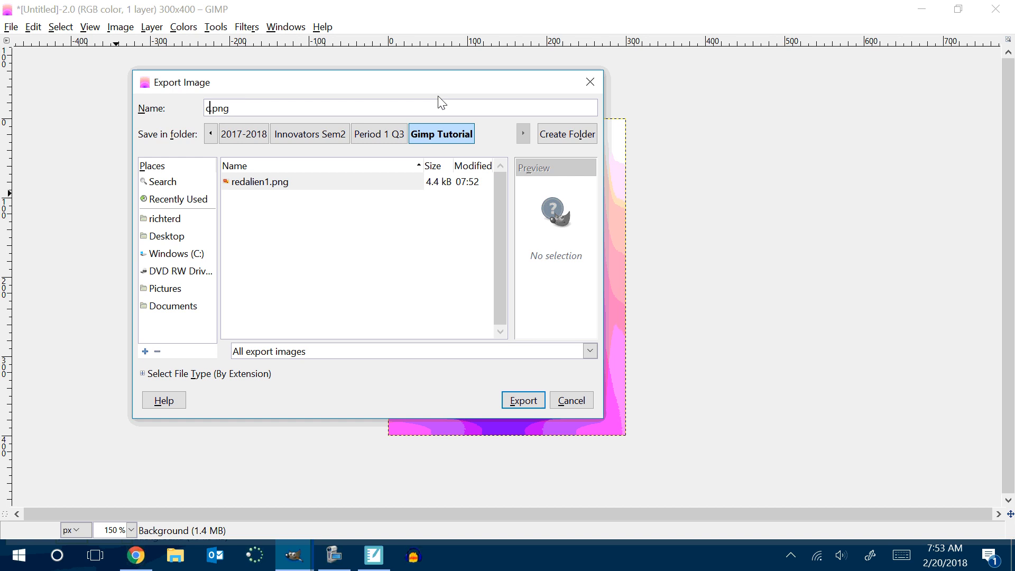
pyautogui.write('lbackgrounm')
pyautogui.press('BackSpace')
pyautogui.write('d')
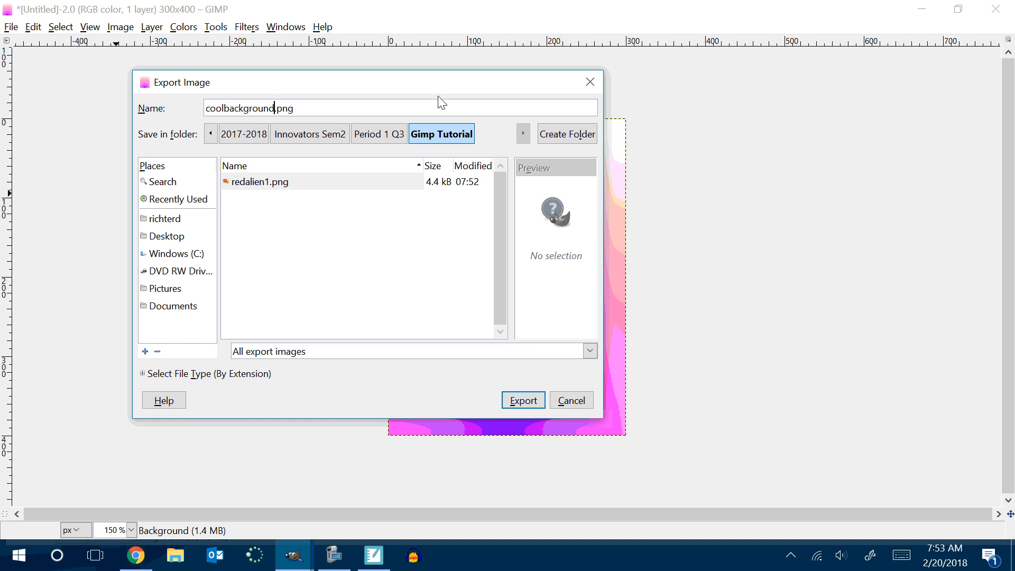
pyautogui.press('Return')
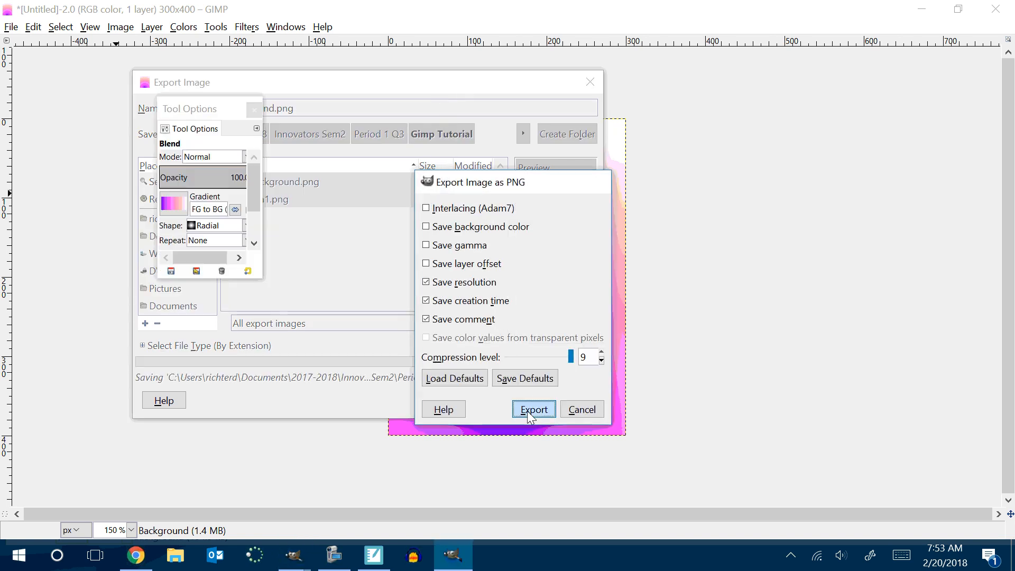
pyautogui.click(534, 405)
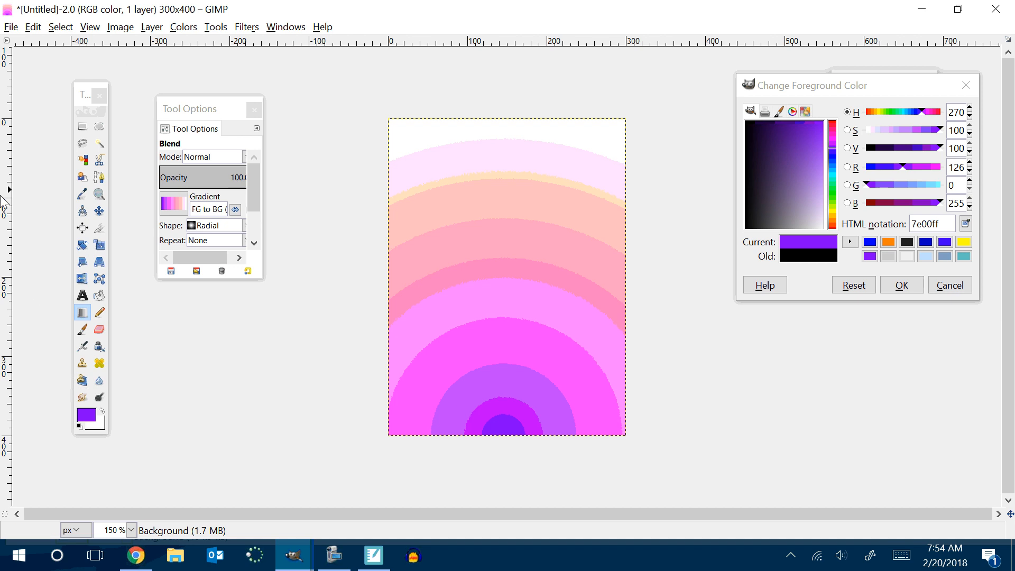
# Step: Create a new image 60 px wide and 60 px high and maximize its window, enlarging the canvas view to 800%
pyautogui.click(11, 27)
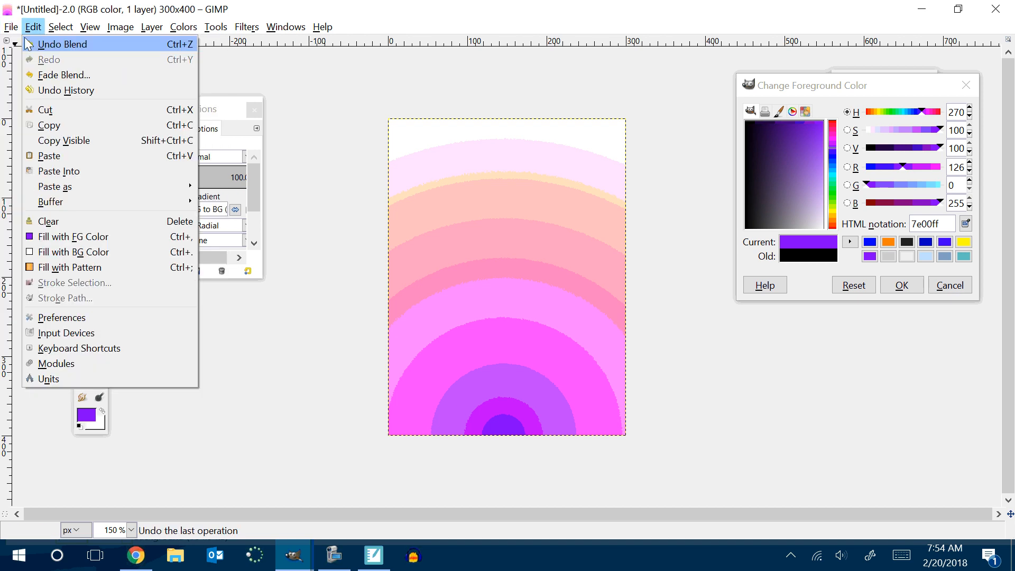
pyautogui.click(26, 44)
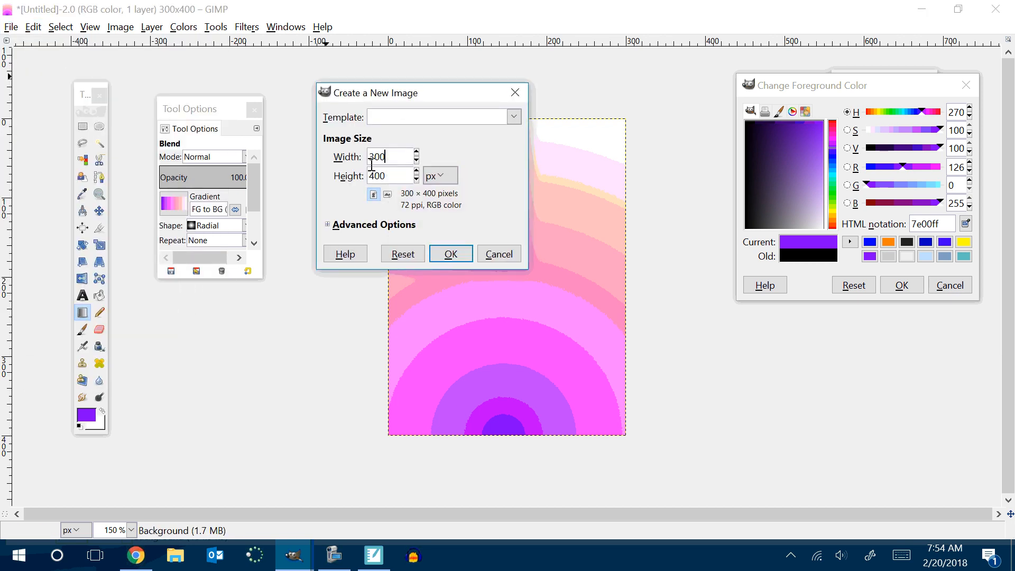
pyautogui.moveTo(385, 156); pyautogui.dragTo(351, 143)
pyautogui.write('601')
pyautogui.press('BackSpace')
pyautogui.press('Tab')
pyautogui.write('60')
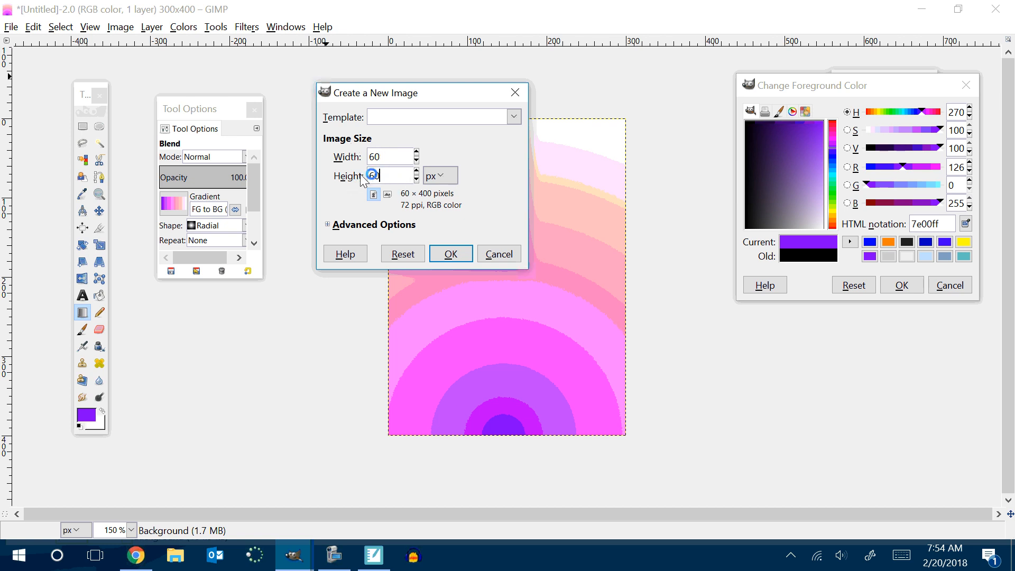
pyautogui.click(453, 255)
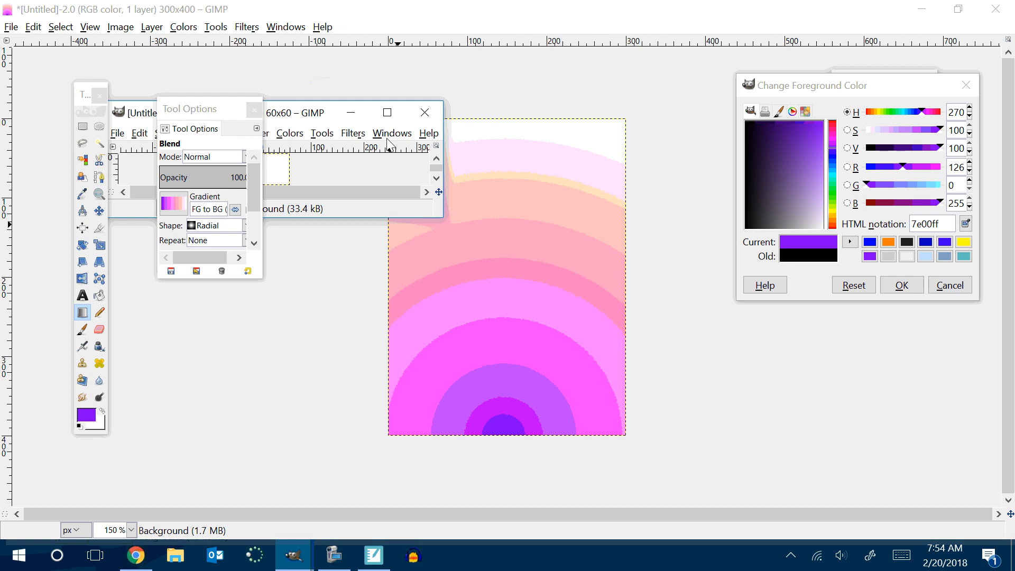
pyautogui.click(387, 112)
pyautogui.scroll(4, 562, 242)
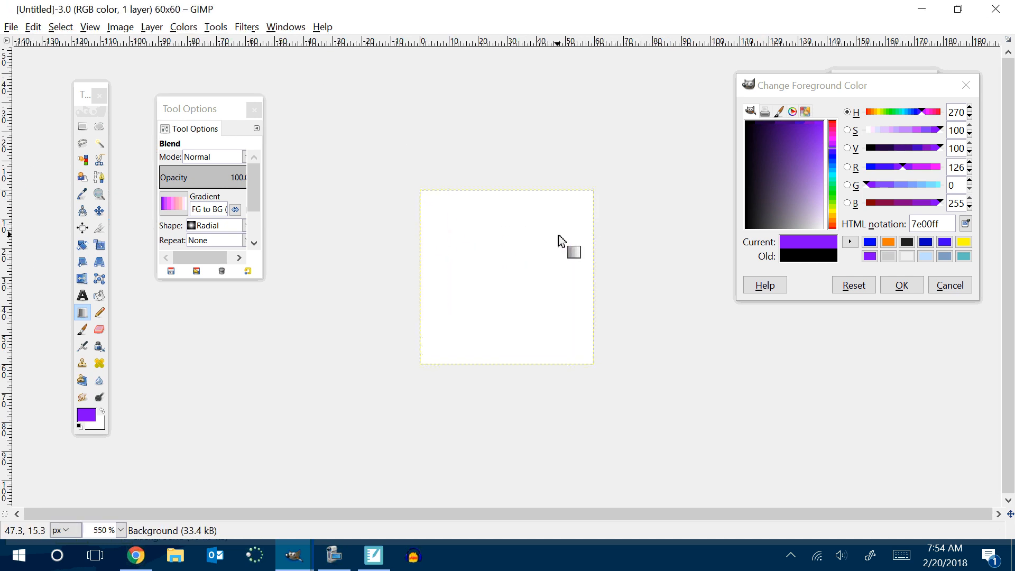
pyautogui.scroll(-1, 560, 242)
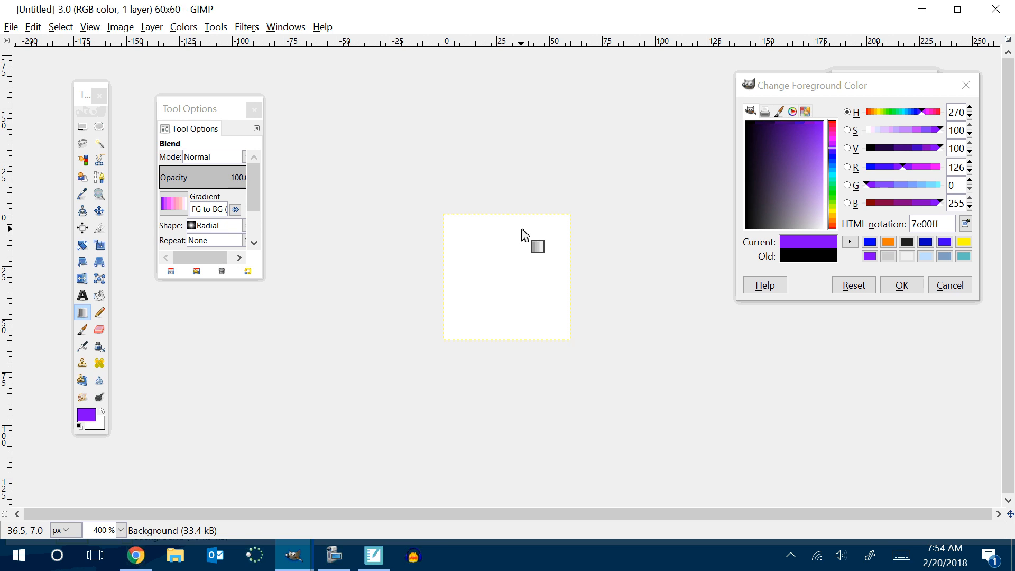
pyautogui.scroll(3, 169, 75)
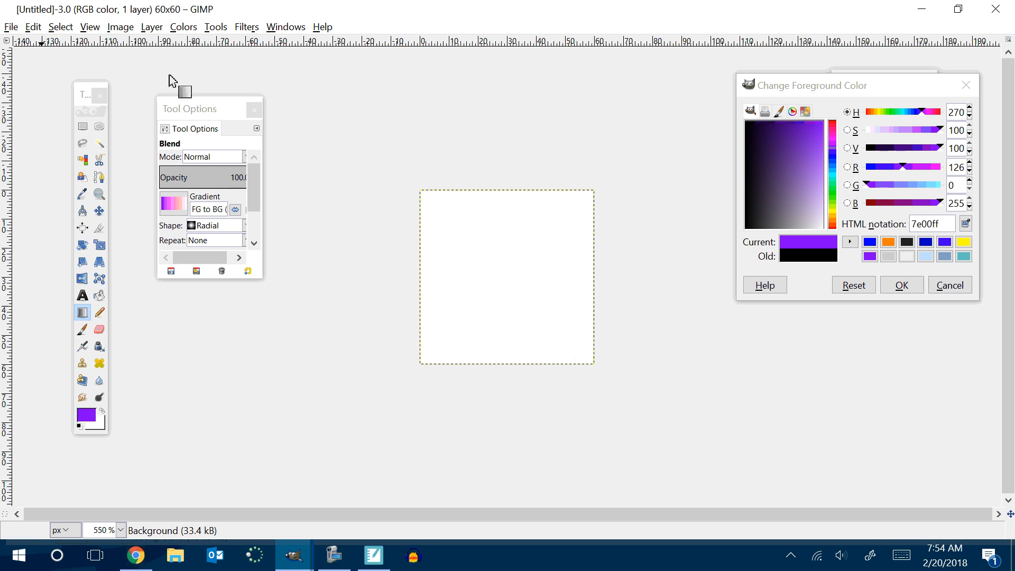
pyautogui.scroll(-1, 169, 75)
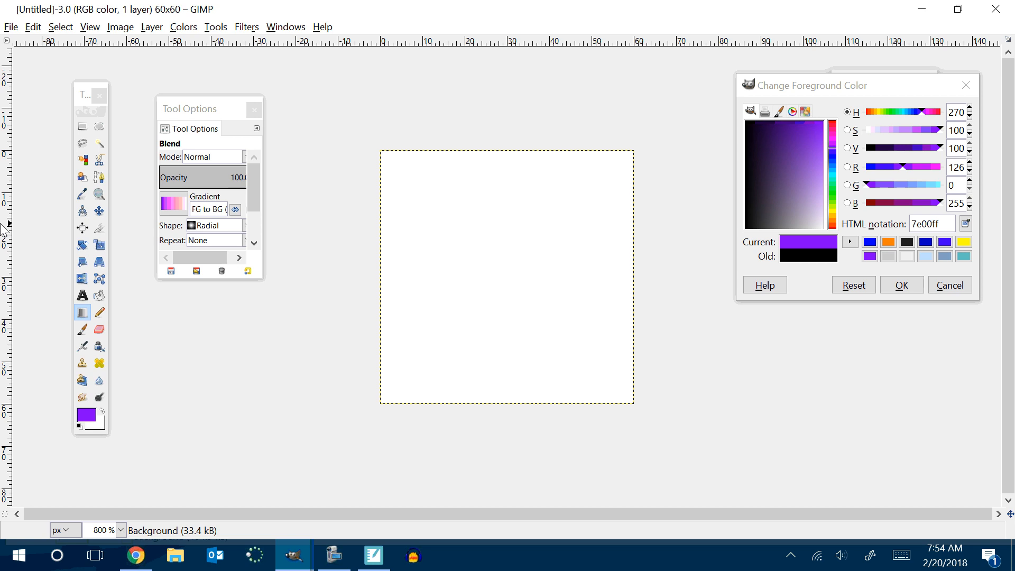
# Step: Select a 60 × 60 px circle at position 0, 0 and fill it with the radial gradient from its upper left to its lower right
pyautogui.click(98, 125)
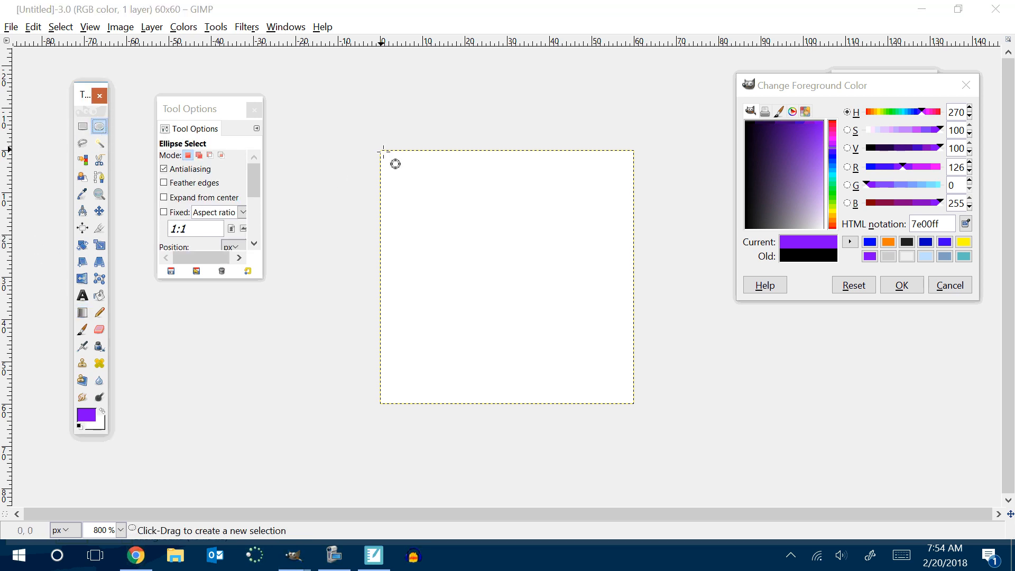
pyautogui.moveTo(385, 153); pyautogui.dragTo(647, 416)
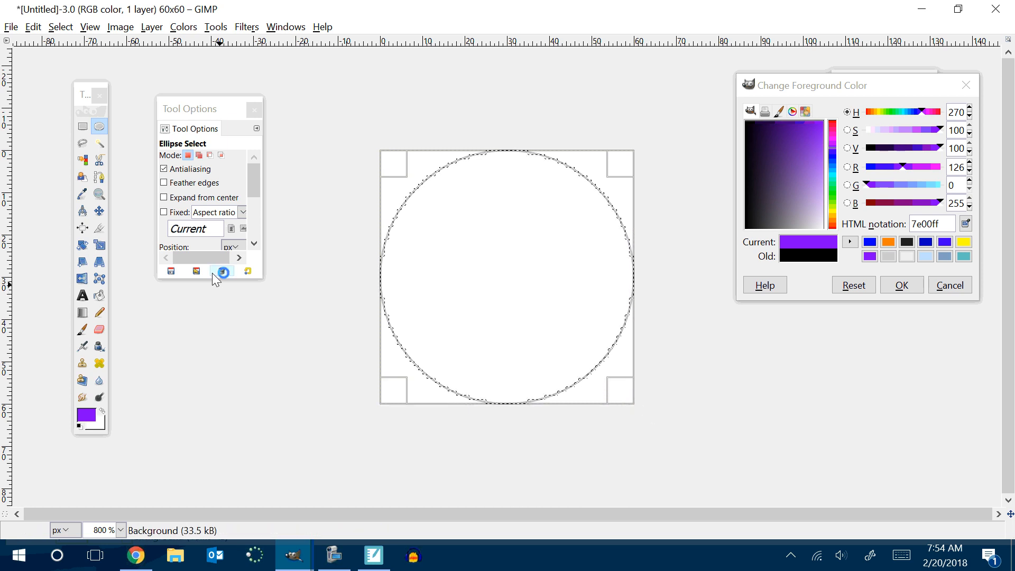
pyautogui.moveTo(209, 280); pyautogui.dragTo(201, 429)
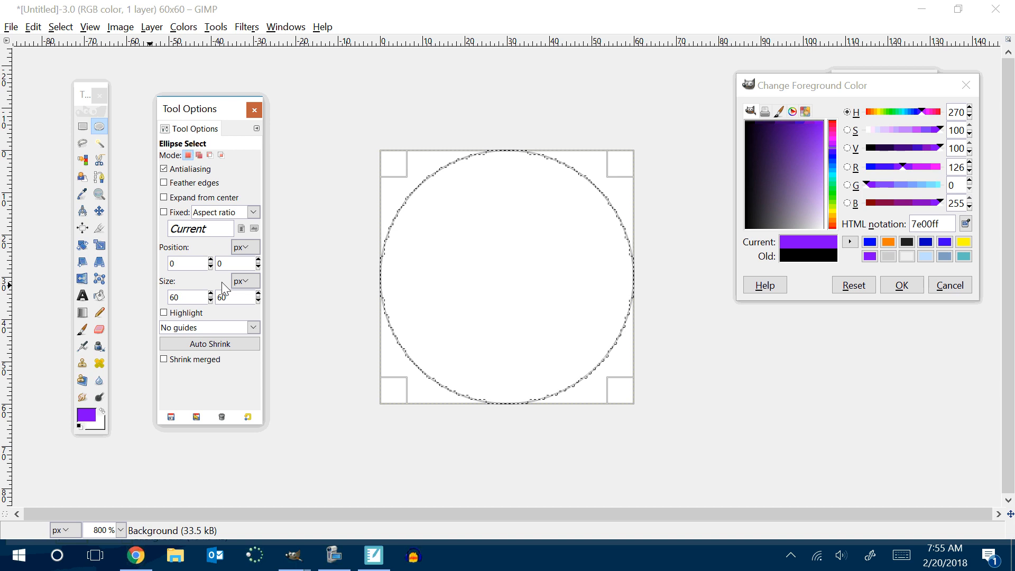
pyautogui.scroll(5, 257, 265)
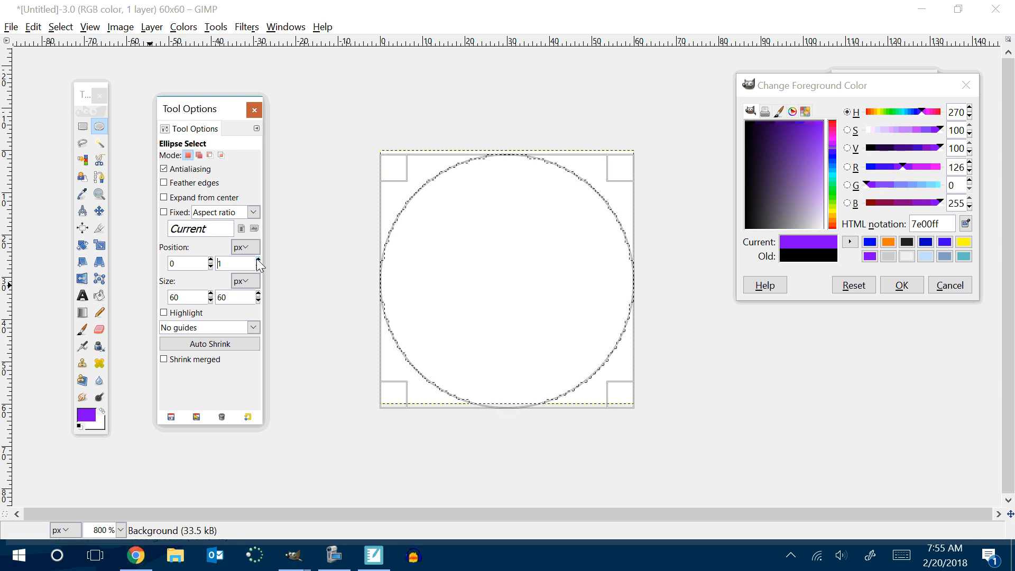
pyautogui.scroll(-5, 258, 268)
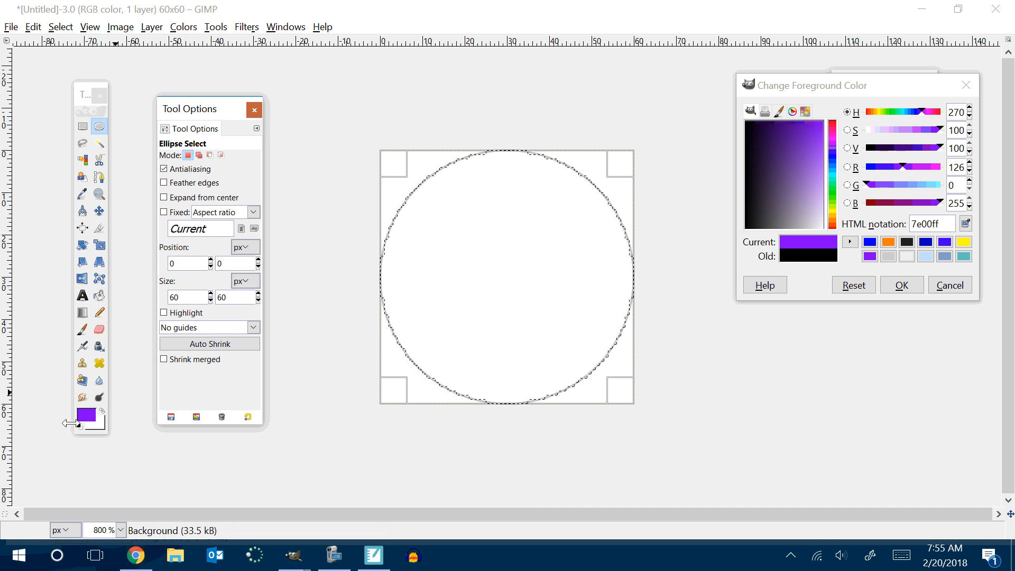
pyautogui.click(82, 313)
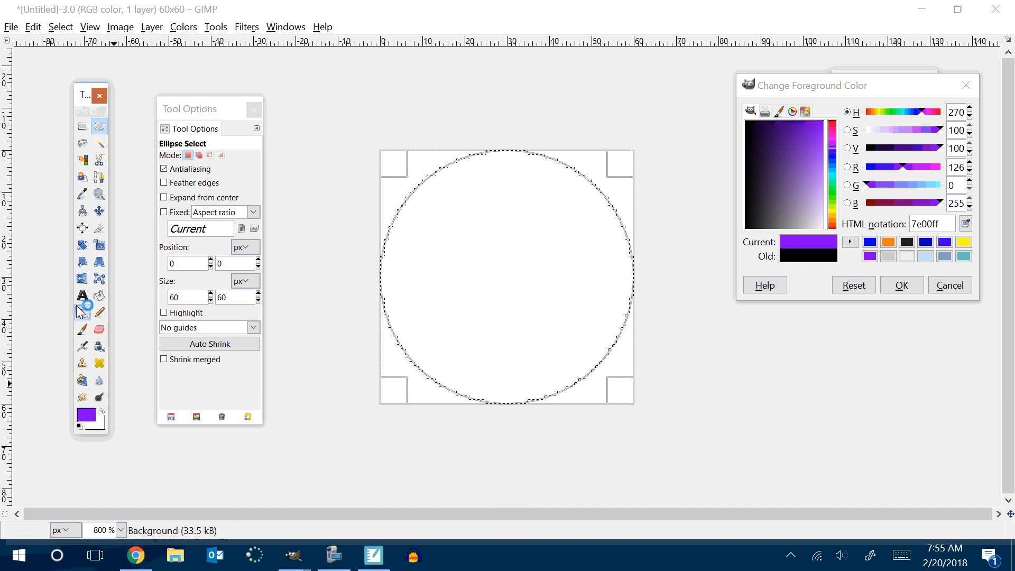
pyautogui.moveTo(446, 168); pyautogui.dragTo(558, 395)
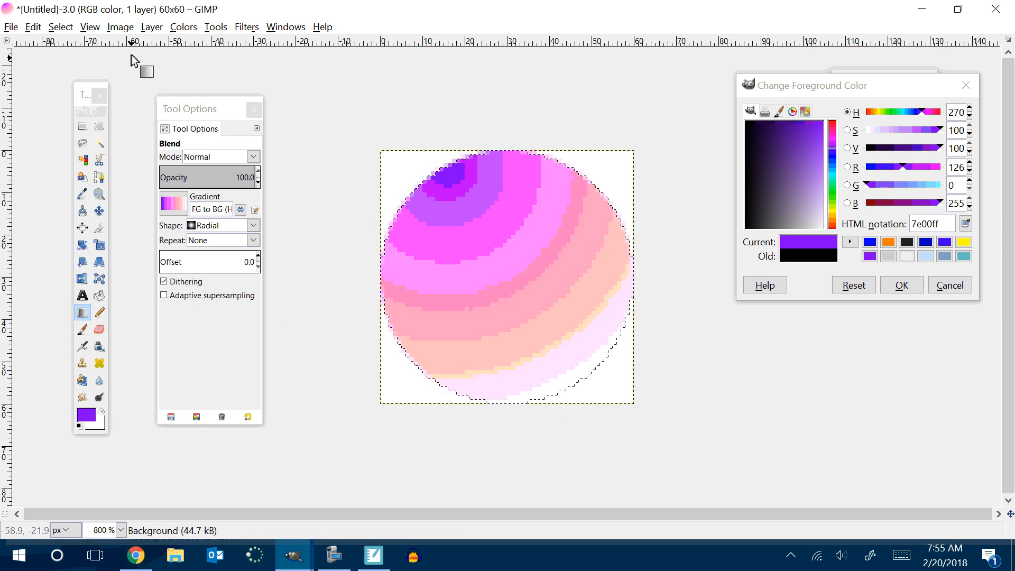
# Step: Show the grid and use Free Select to outline a right-pointing arrow along grid intersections, spanning 10 to 50 px in both directions
pyautogui.click(89, 26)
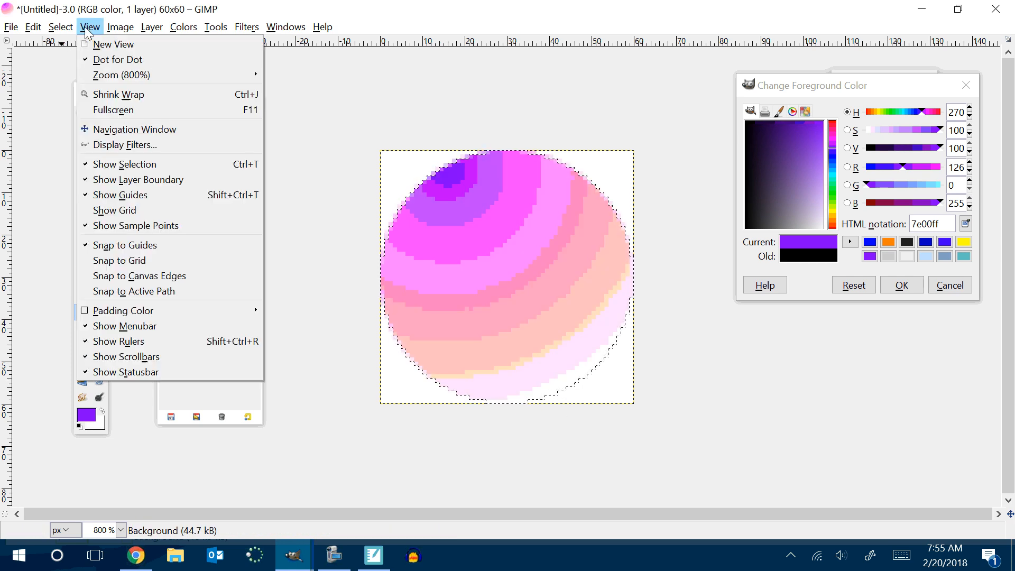
pyautogui.click(89, 210)
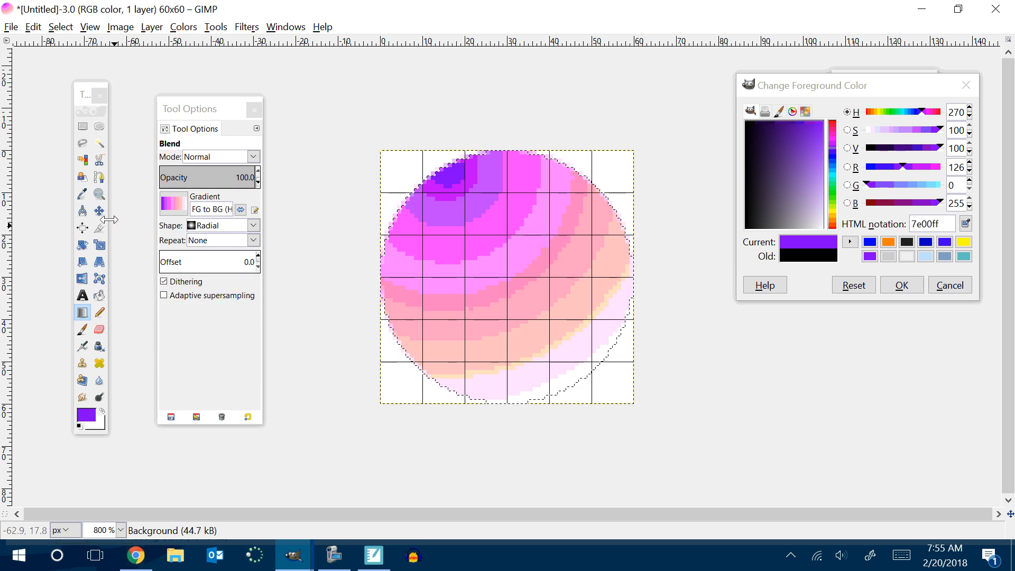
pyautogui.click(82, 143)
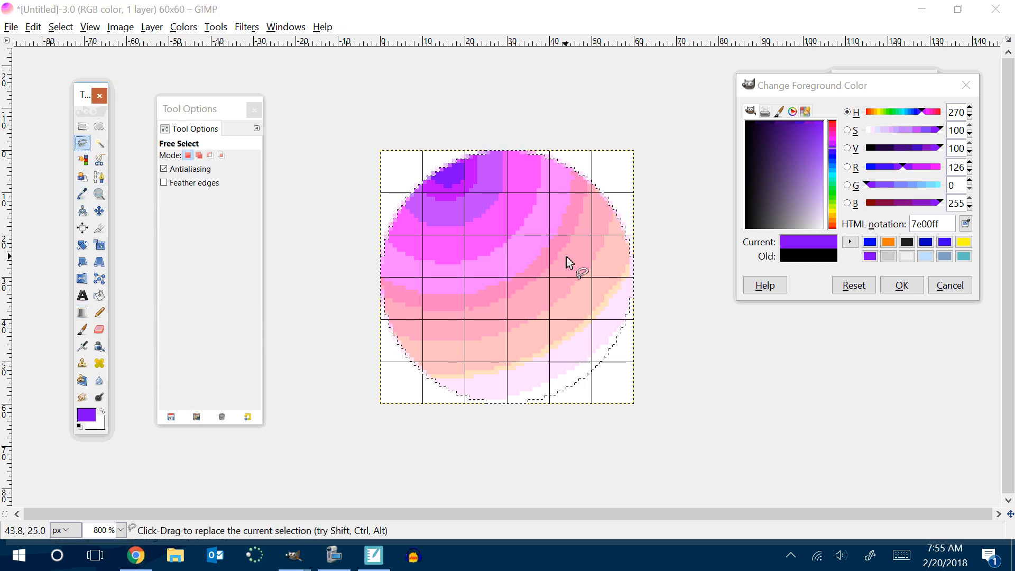
pyautogui.click(423, 236)
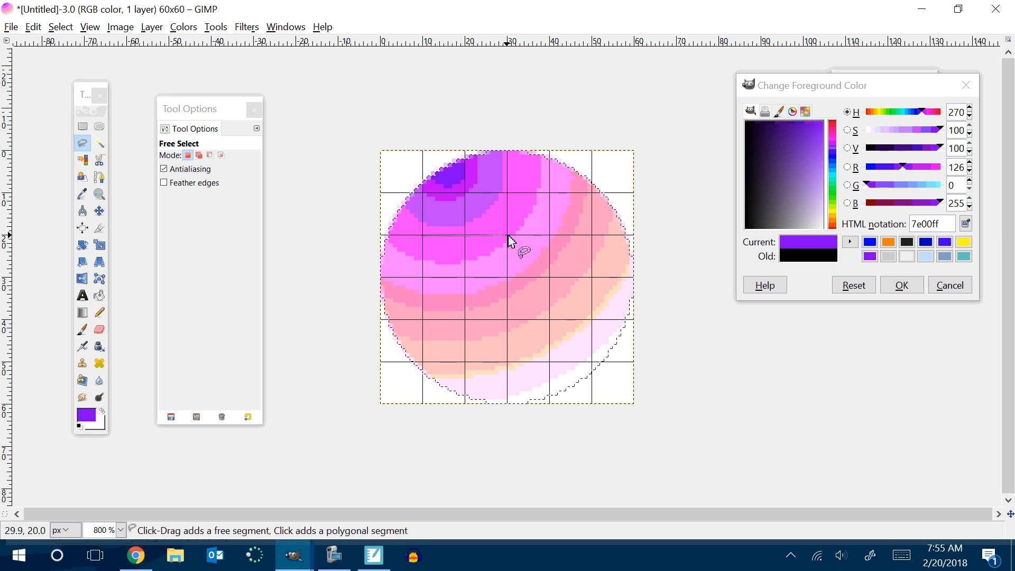
pyautogui.click(507, 193)
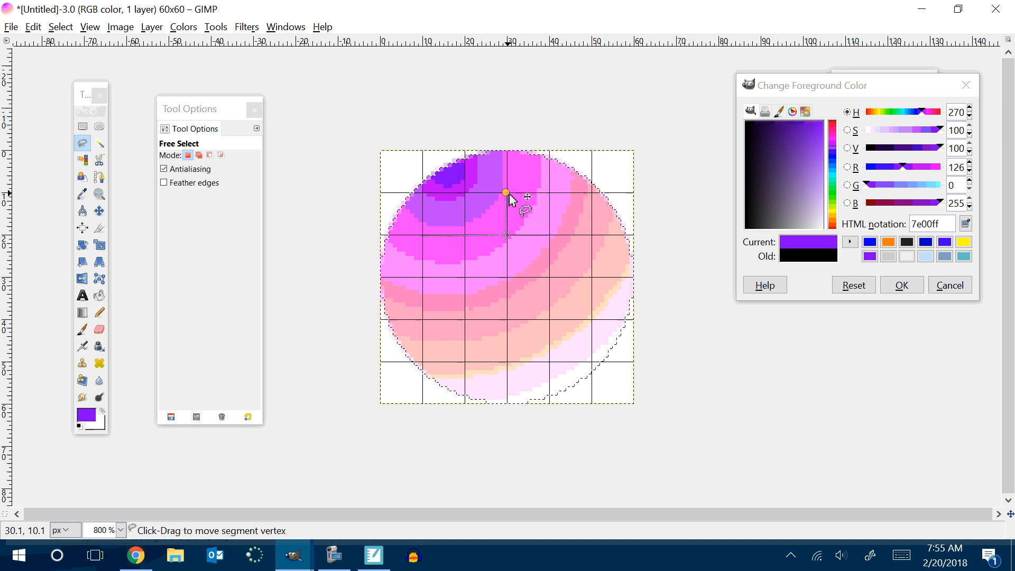
pyautogui.click(592, 277)
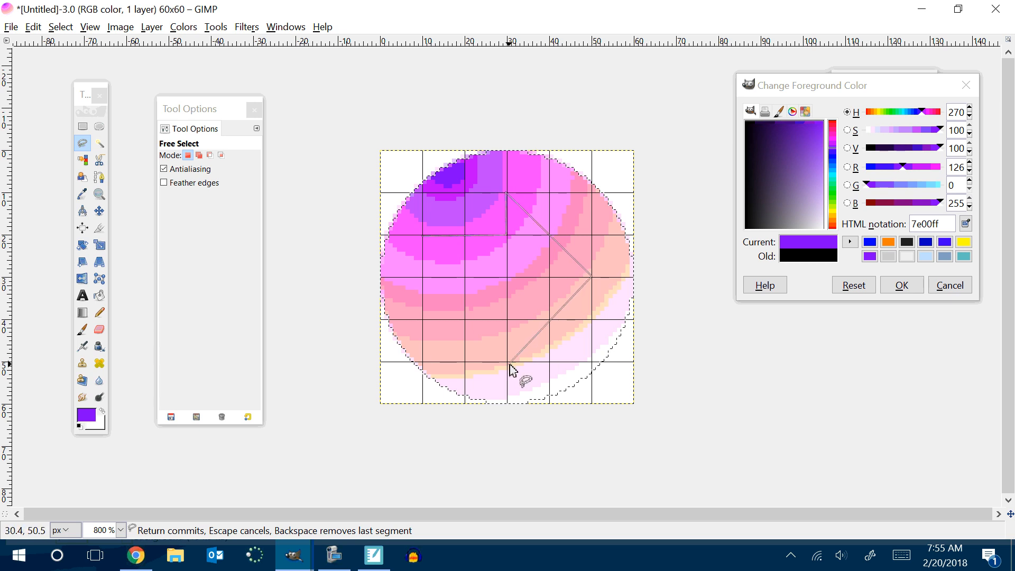
pyautogui.click(508, 362)
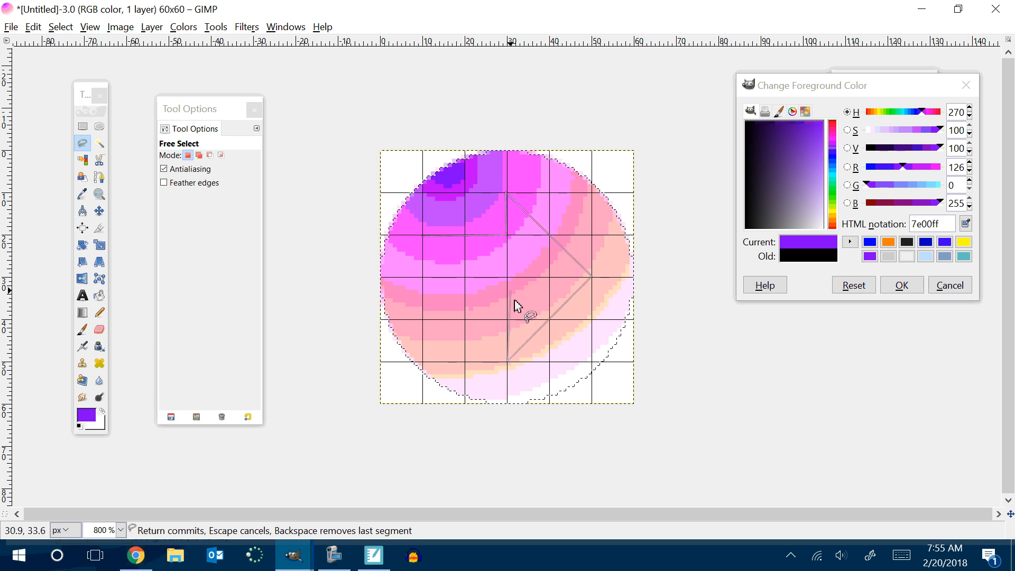
pyautogui.click(507, 319)
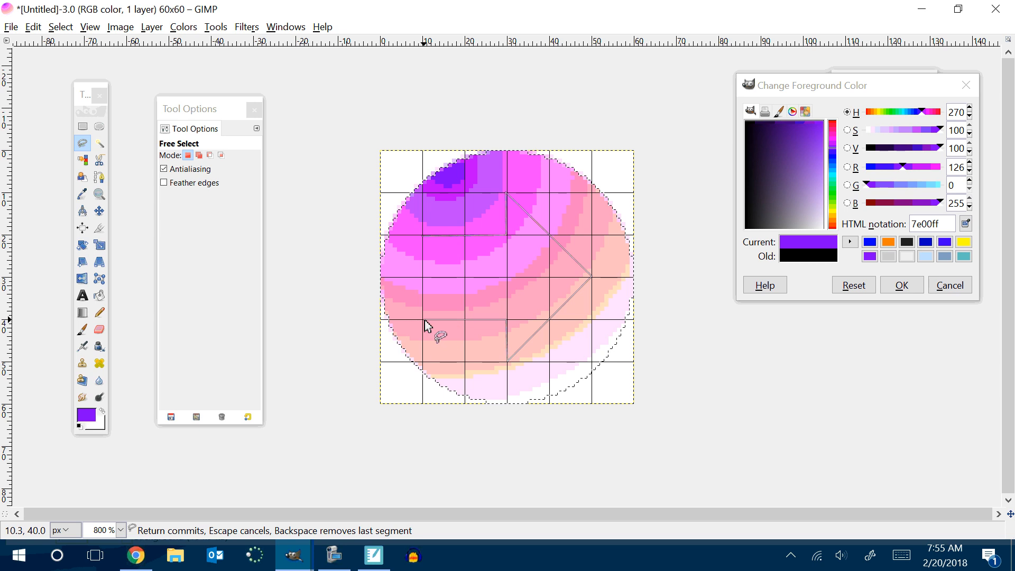
pyautogui.click(423, 319)
pyautogui.click(423, 235)
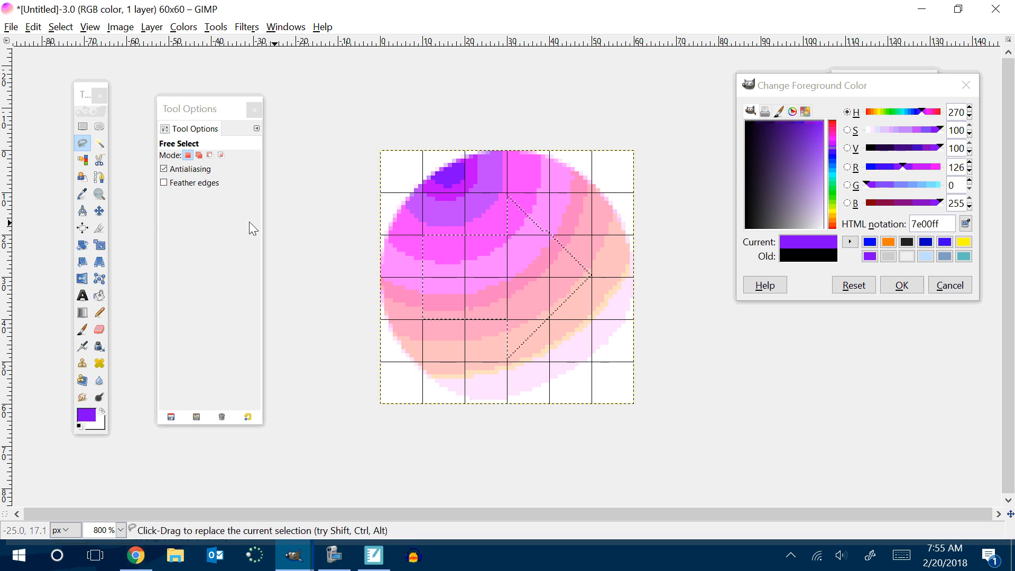
# Step: Bucket-fill the arrow with the purple foreground color 7e00ff, setting the affected area to Fill whole selection
pyautogui.click(91, 422)
pyautogui.click(99, 296)
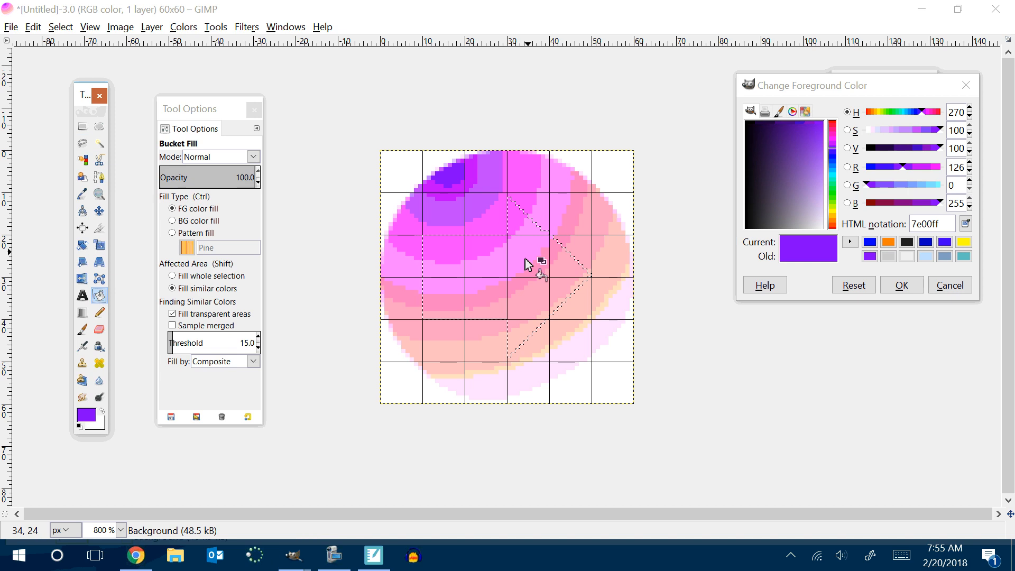
pyautogui.click(517, 274)
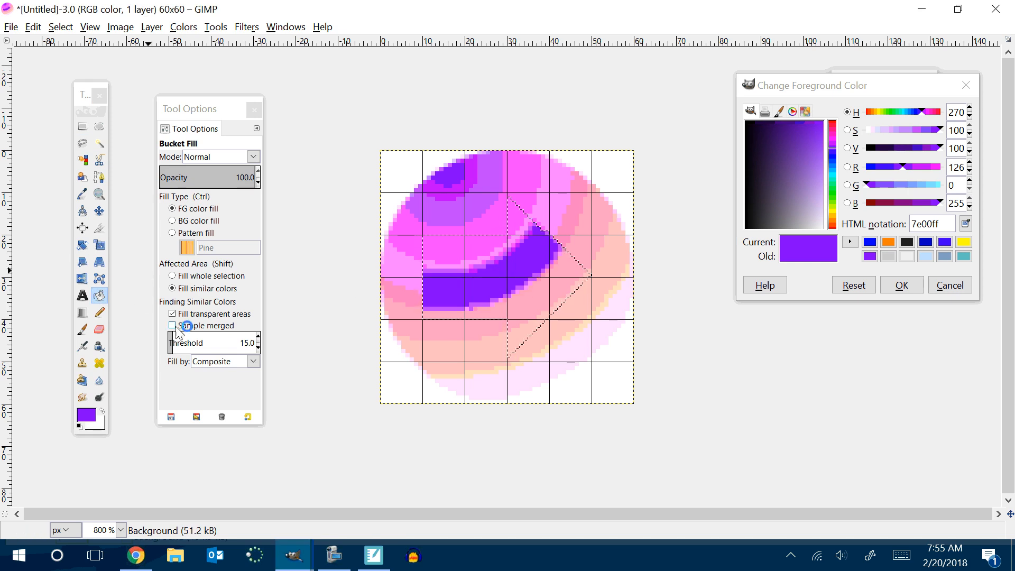
pyautogui.click(173, 276)
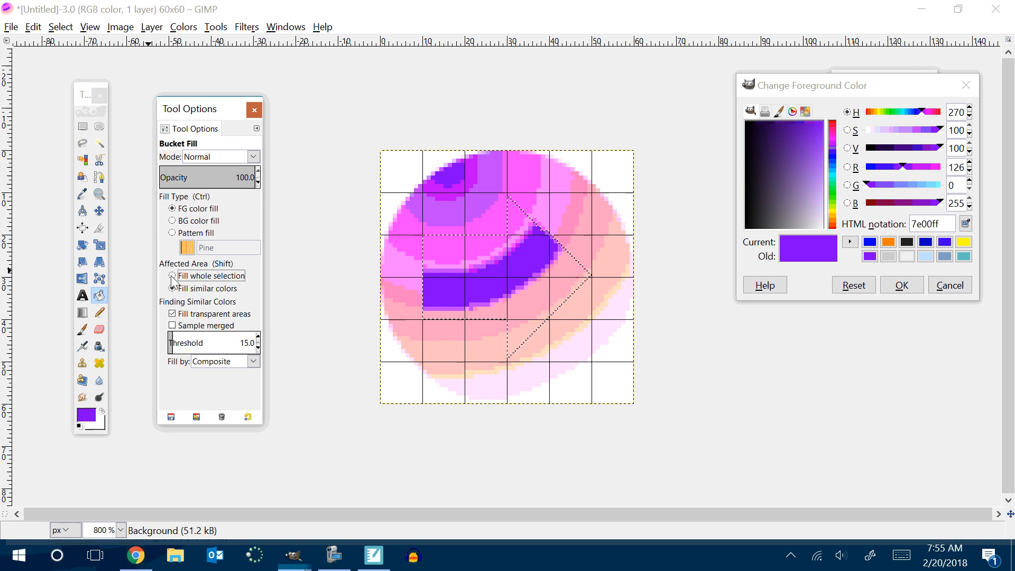
pyautogui.click(494, 265)
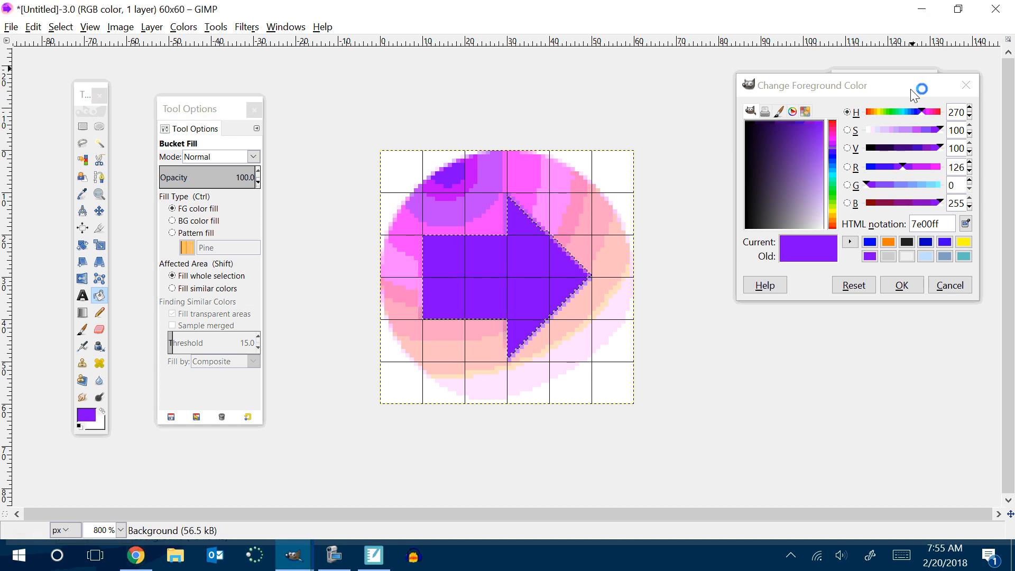
# Step: Move the foreground color dialog off the Layers dialog and add an alpha channel to the Background layer
pyautogui.moveTo(910, 89); pyautogui.dragTo(948, 103)
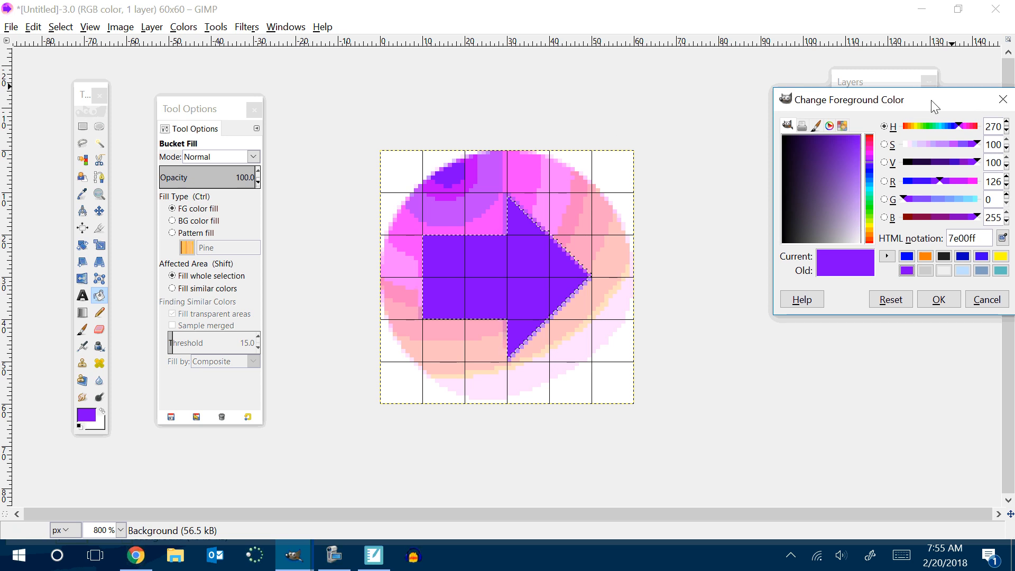
pyautogui.moveTo(930, 100); pyautogui.dragTo(885, 335)
pyautogui.rightClick(885, 181)
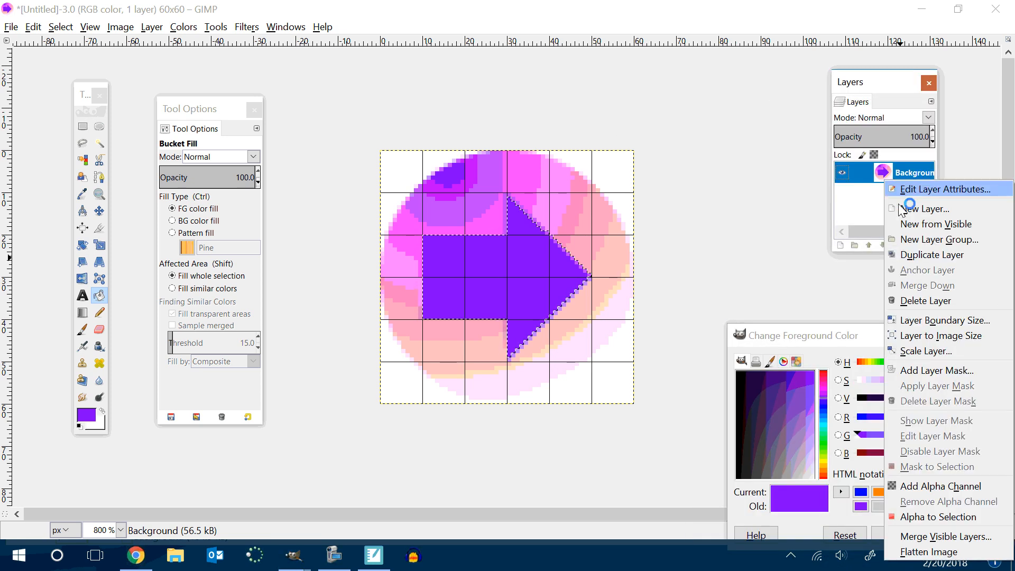
pyautogui.click(930, 485)
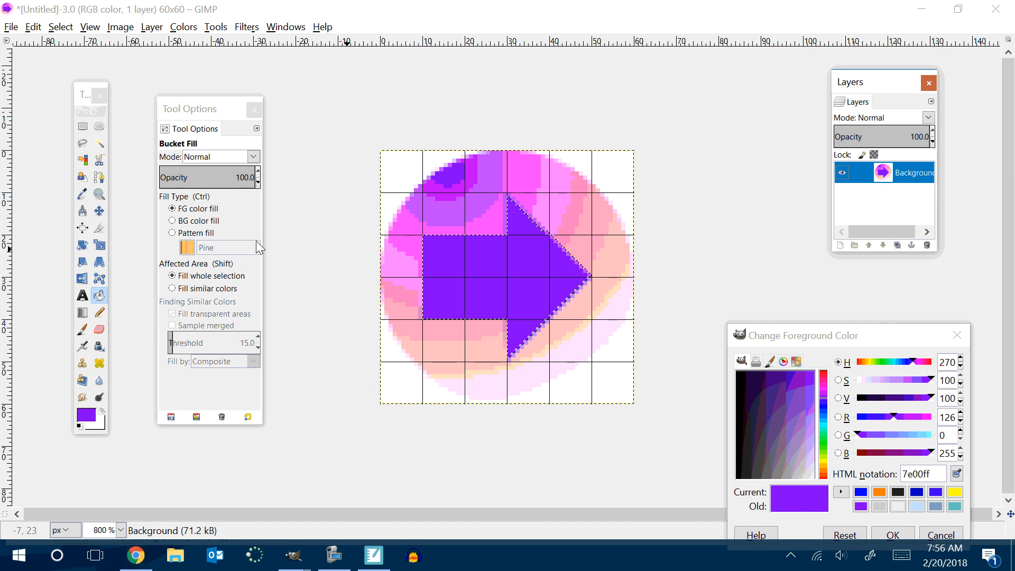
# Step: Select the full 60 × 60 px circle, invert the selection and delete the white corners around it
pyautogui.click(99, 125)
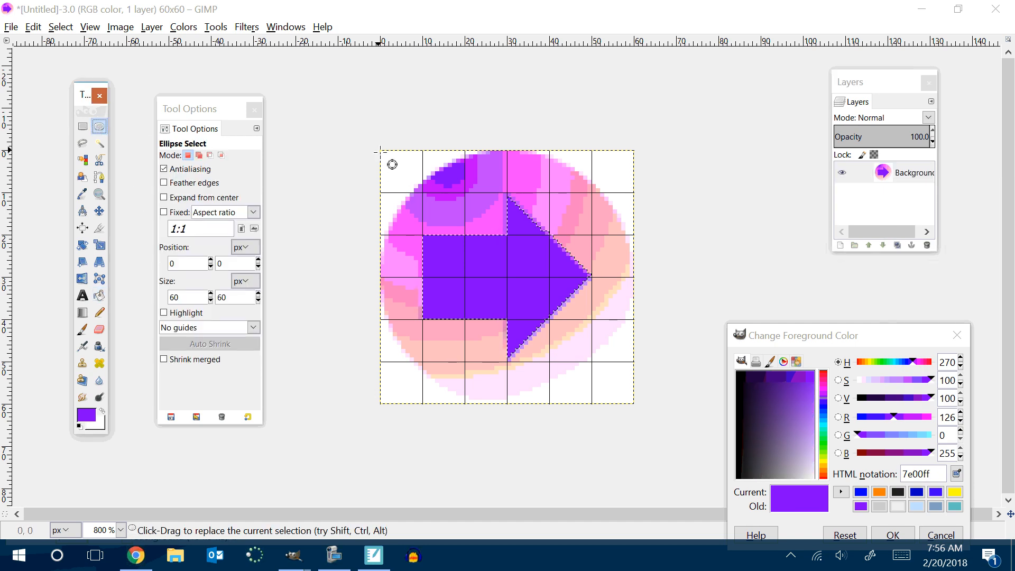
pyautogui.moveTo(381, 151); pyautogui.dragTo(636, 405)
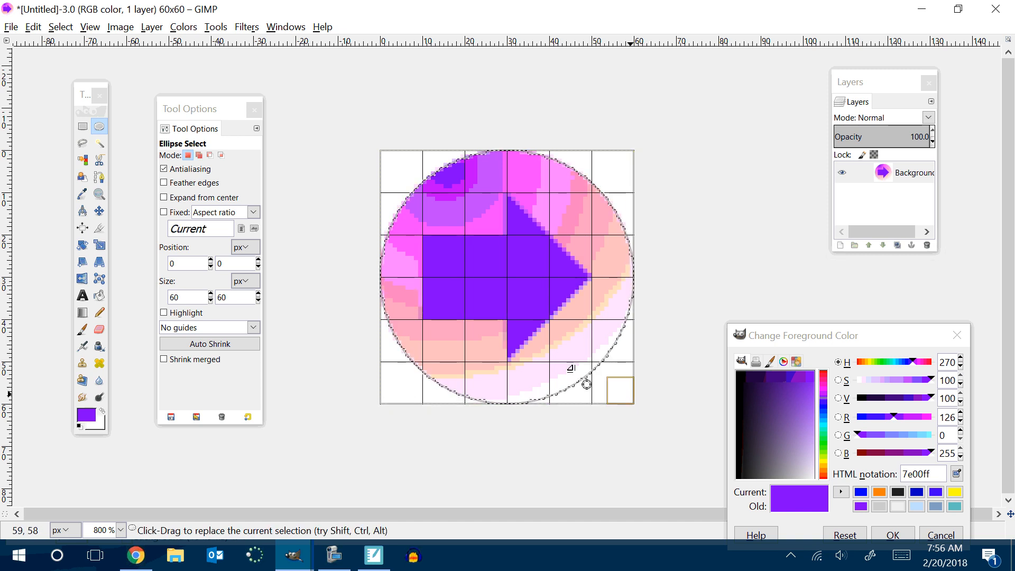
pyautogui.click(60, 27)
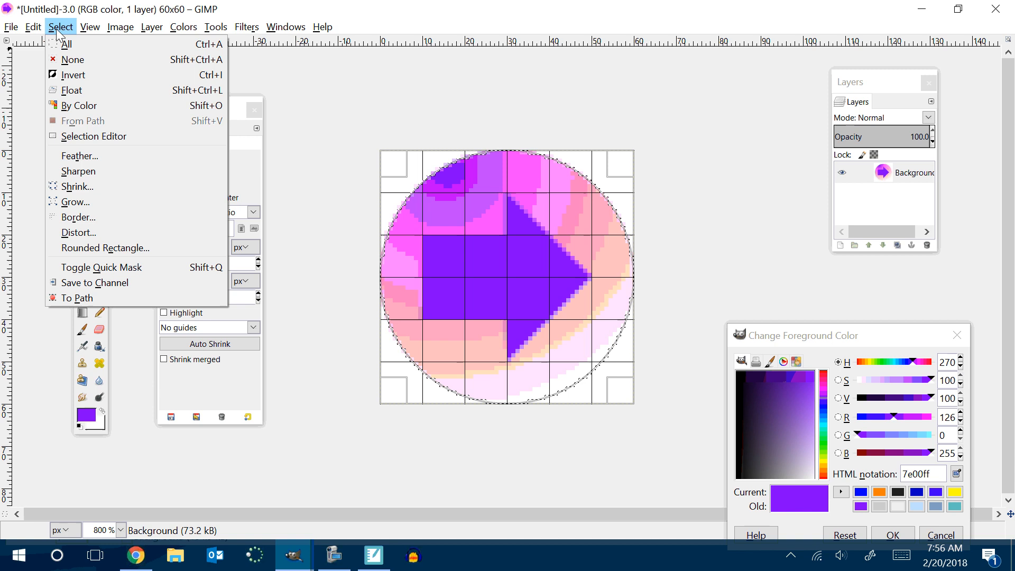
pyautogui.click(67, 75)
pyautogui.press('Delete')
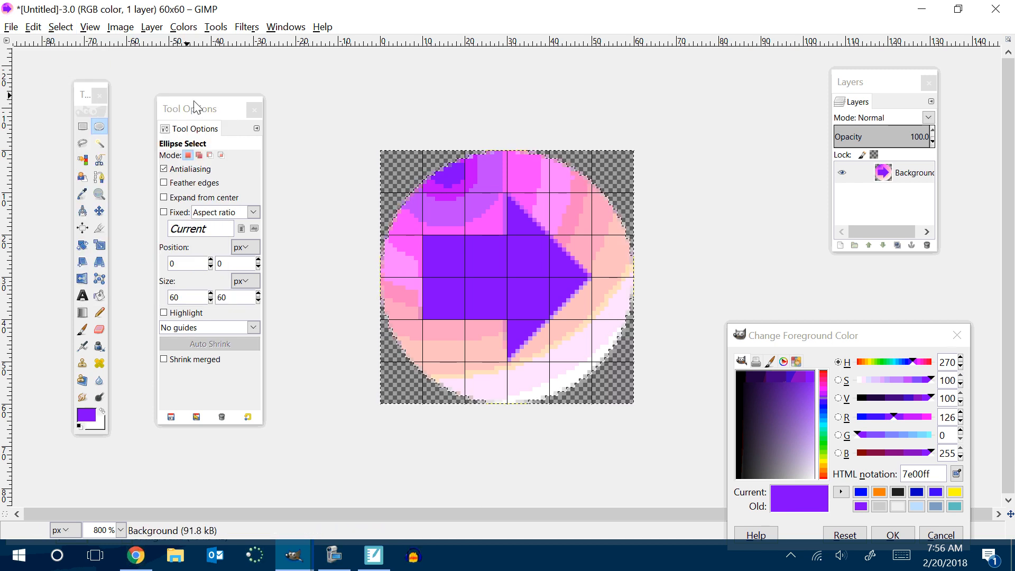
# Step: Export the right-pointing arrow button as right.png in the Gimp Tutorial folder with the default PNG options
pyautogui.click(11, 27)
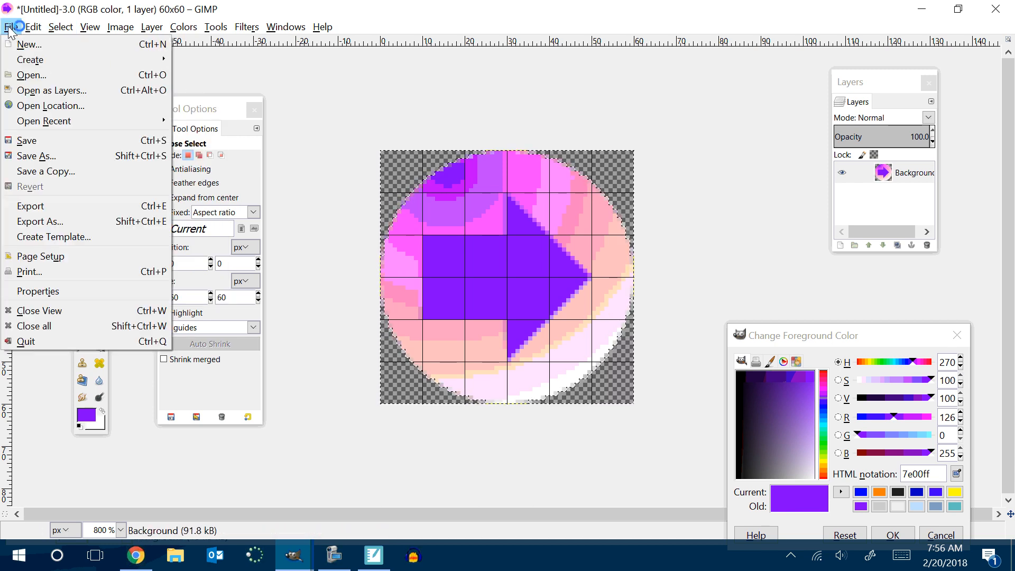
pyautogui.click(58, 209)
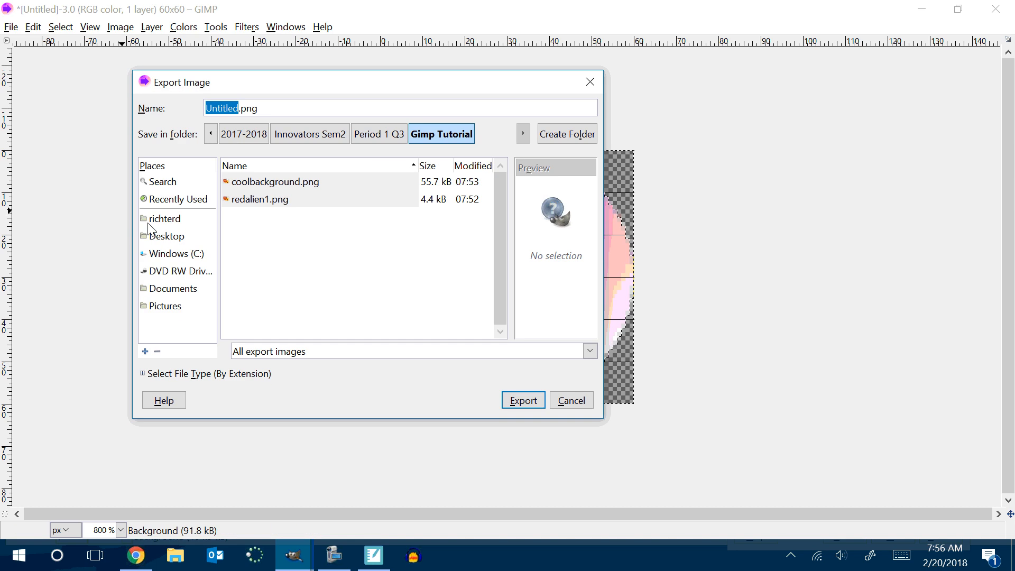
pyautogui.write('right')
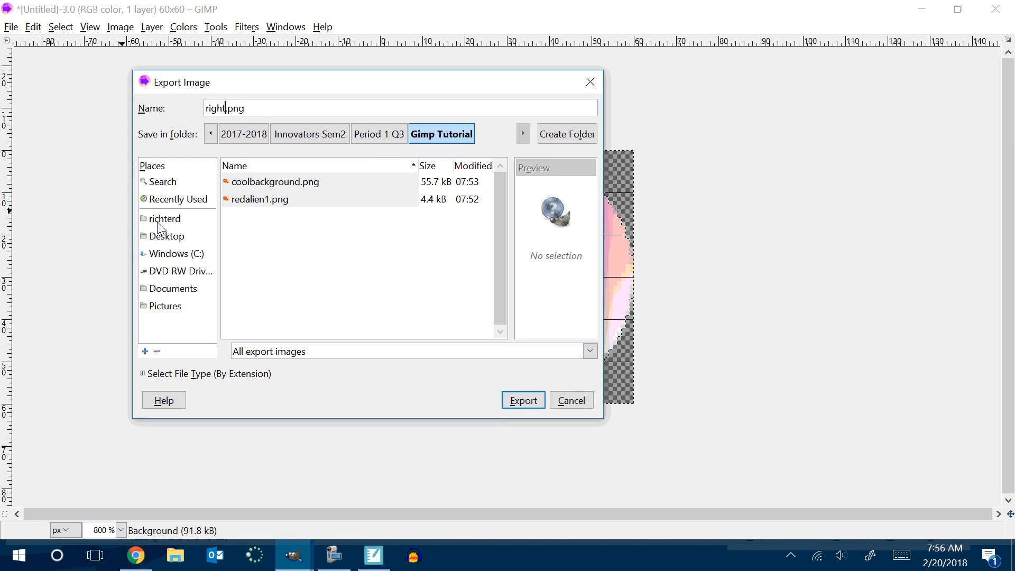
pyautogui.press('Return')
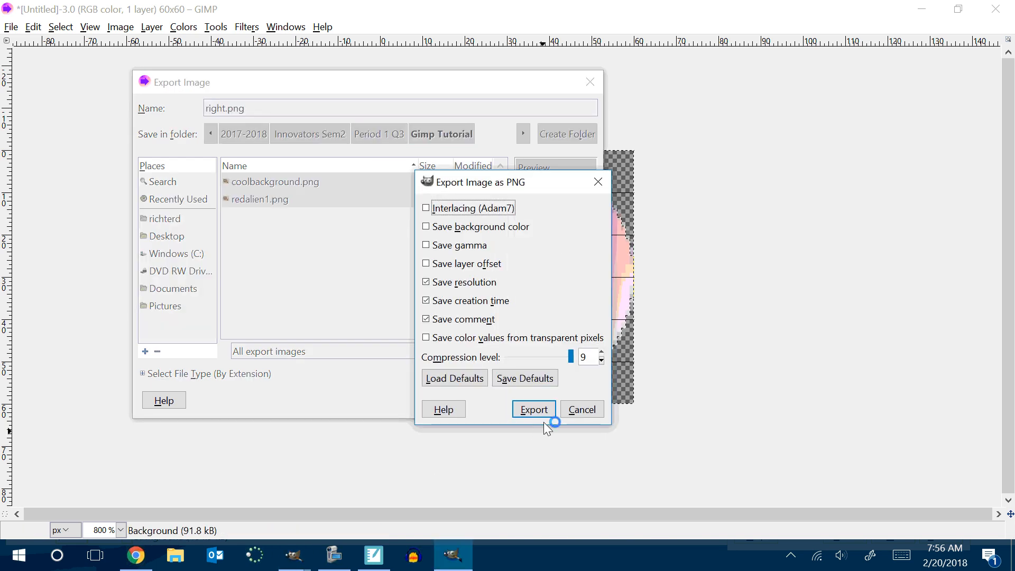
pyautogui.click(535, 417)
# Step: Rotate the whole image 90° clockwise so that the arrow points down
pyautogui.rightClick(506, 276)
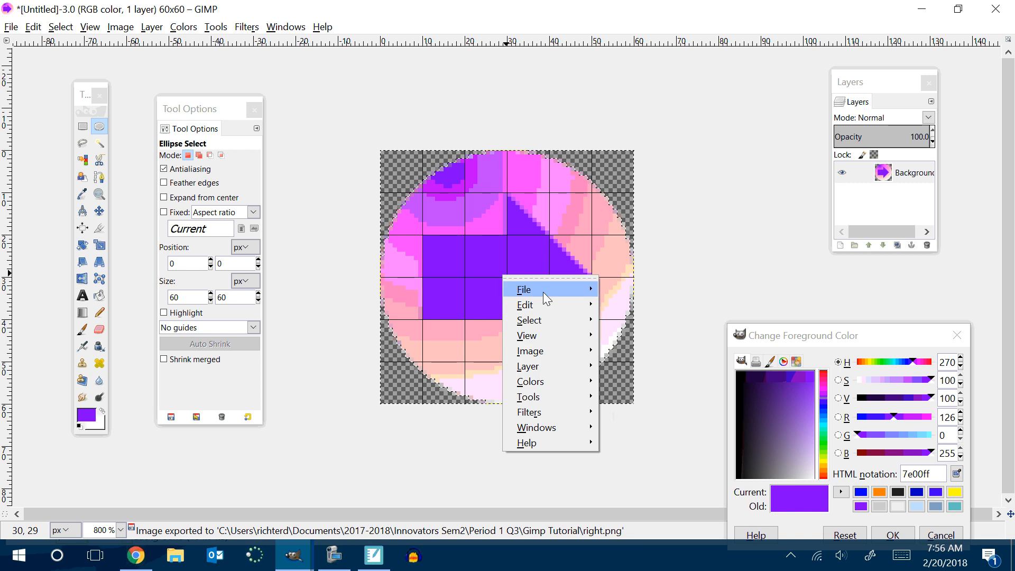
pyautogui.moveTo(545, 347)
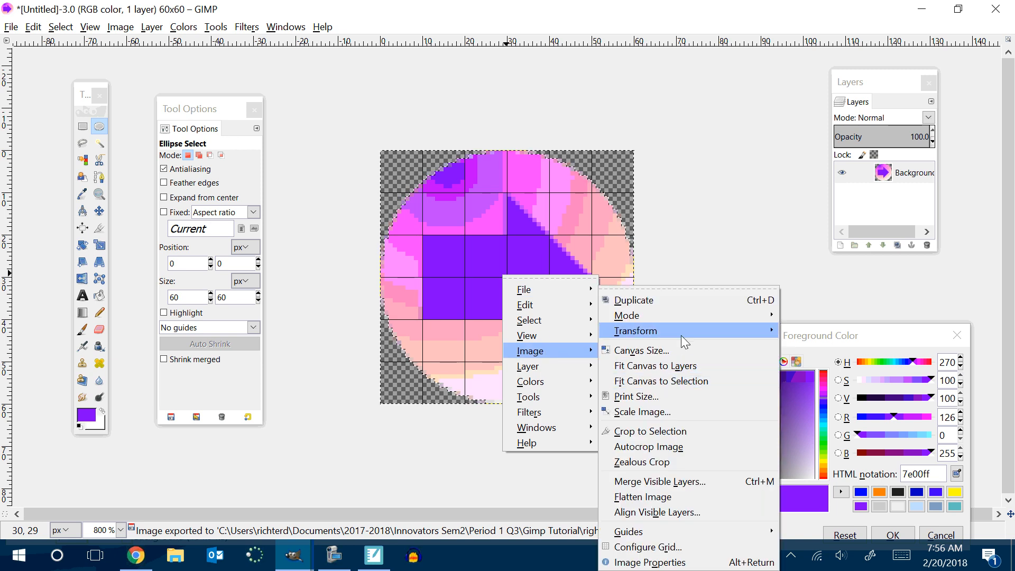
pyautogui.moveTo(680, 335)
pyautogui.click(841, 371)
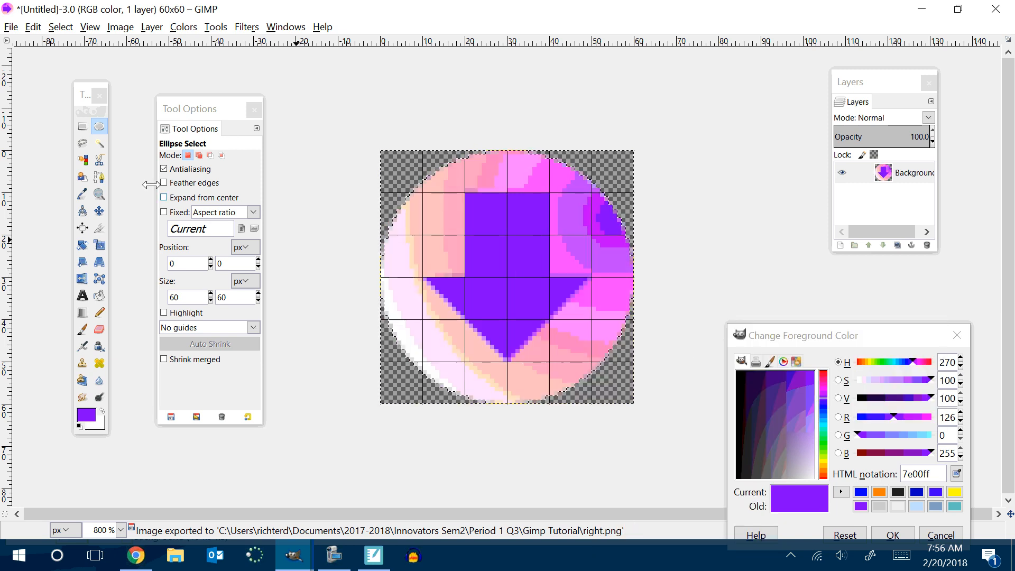
# Step: Export the down-pointing arrow button as down.png in the same folder with the default PNG options
pyautogui.click(33, 27)
pyautogui.moveTo(12, 24)
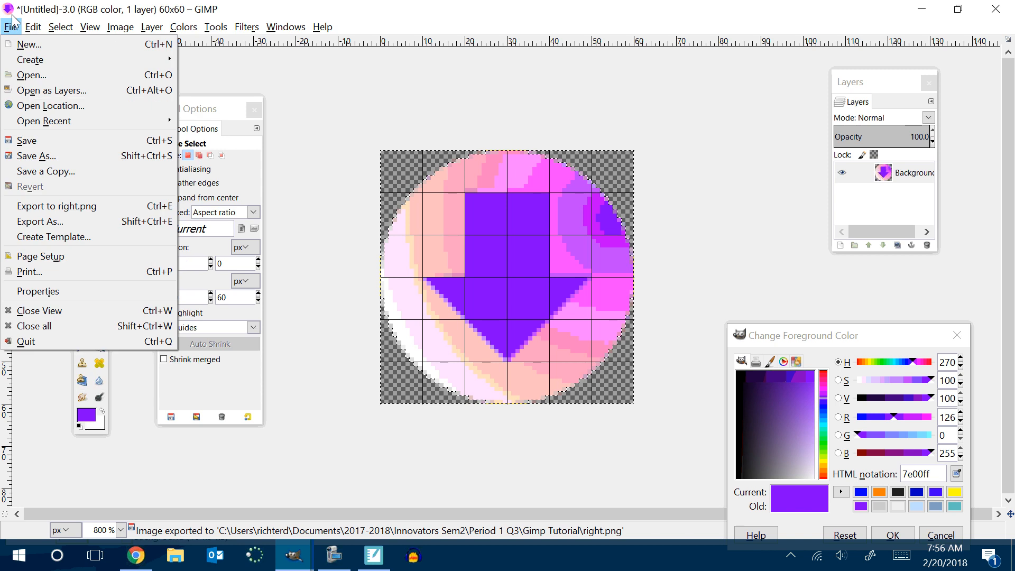
pyautogui.click(39, 221)
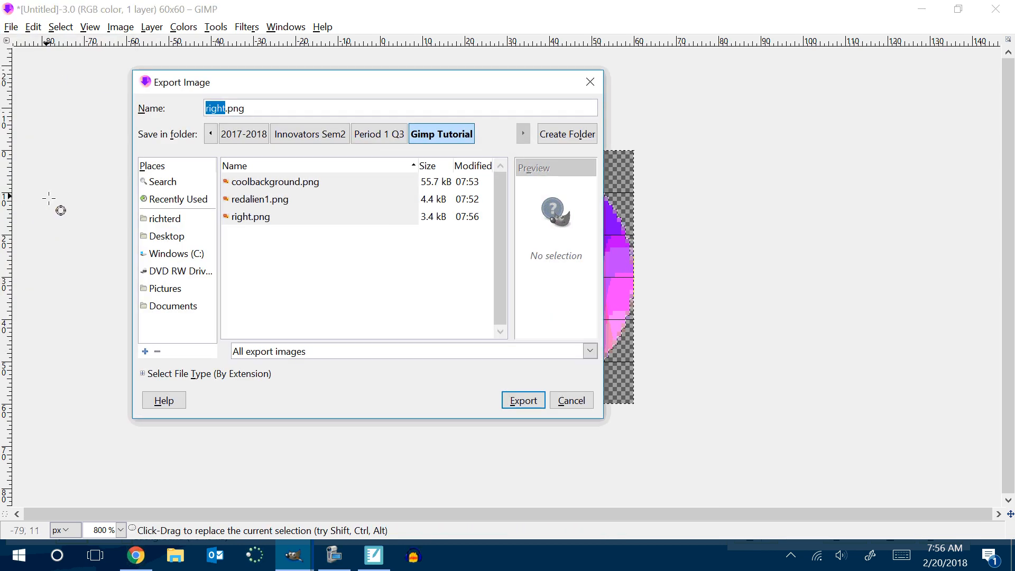
pyautogui.write('down')
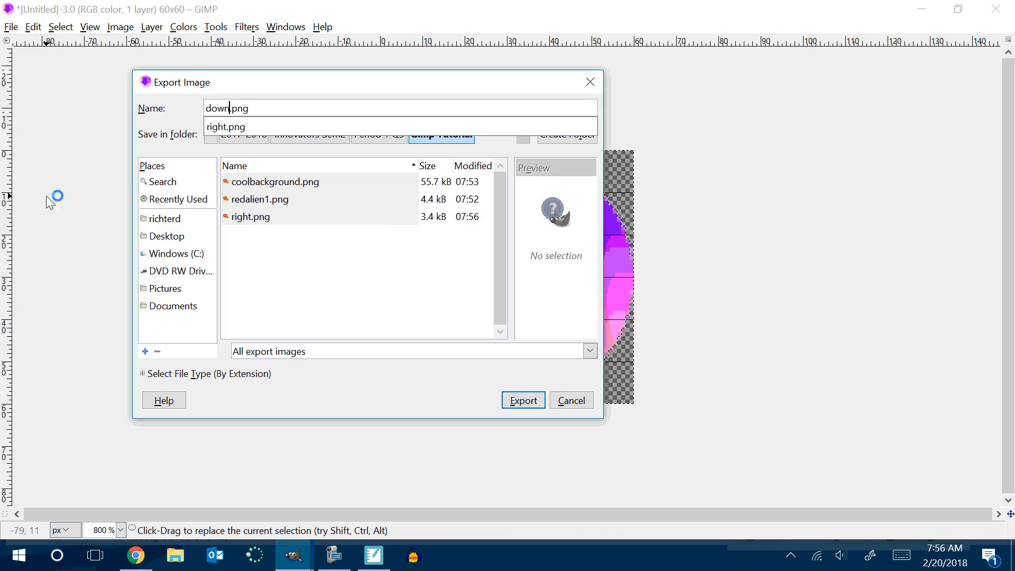
pyautogui.press('Return')
pyautogui.click(533, 410)
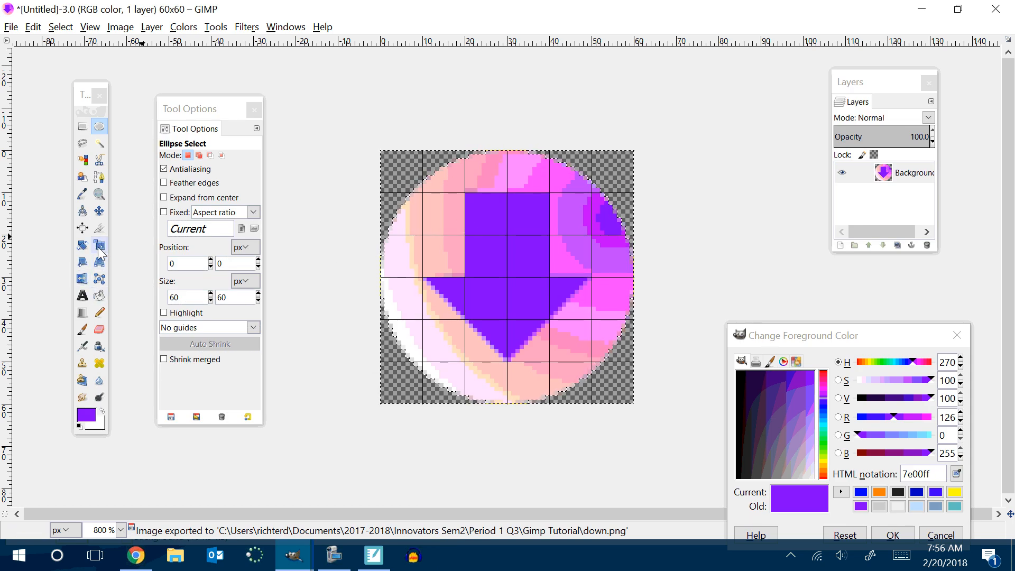
# Step: Try to rotate the arrow button by 44.98° about its center at 30, 30 px with the Rotate tool
pyautogui.click(82, 245)
pyautogui.click(553, 274)
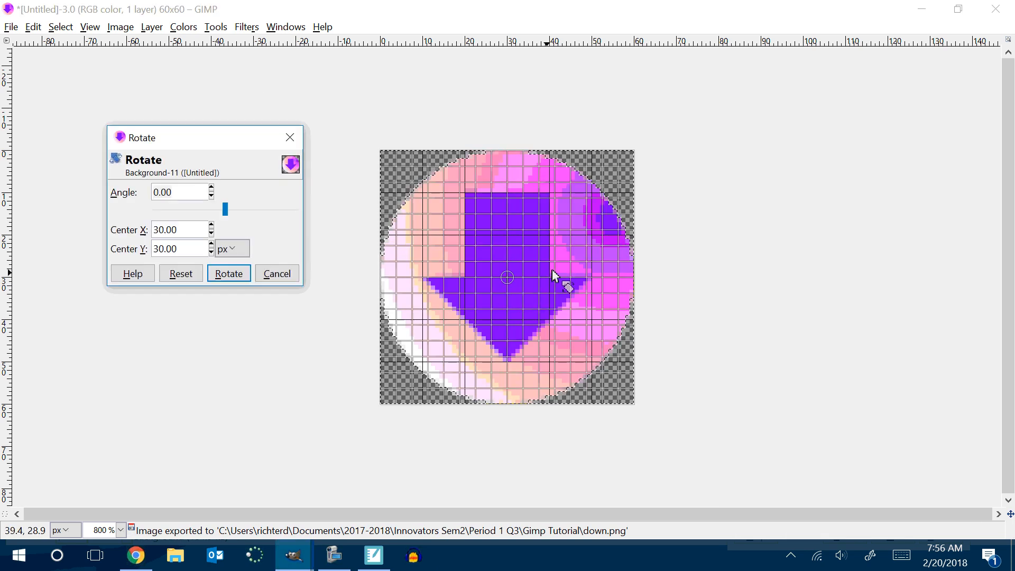
pyautogui.moveTo(595, 231); pyautogui.dragTo(641, 316)
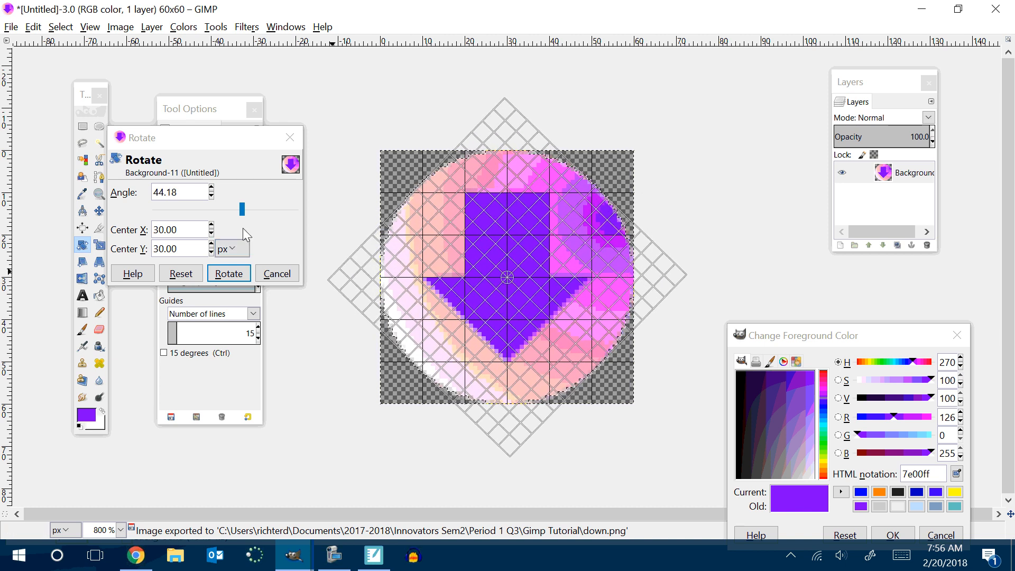
pyautogui.click(212, 189)
pyautogui.click(211, 187)
pyautogui.click(211, 187)
pyautogui.click(212, 187)
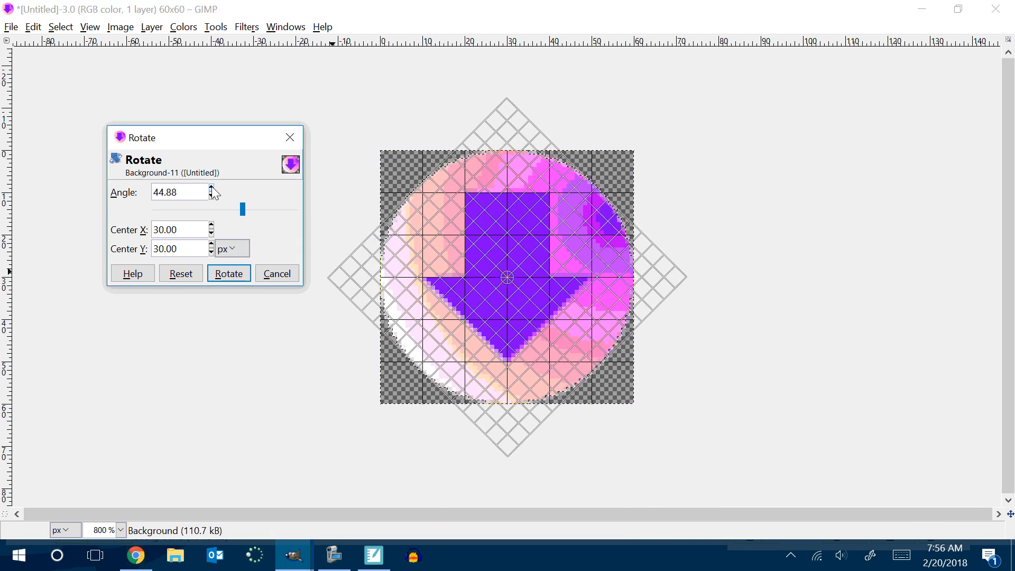
pyautogui.click(211, 187)
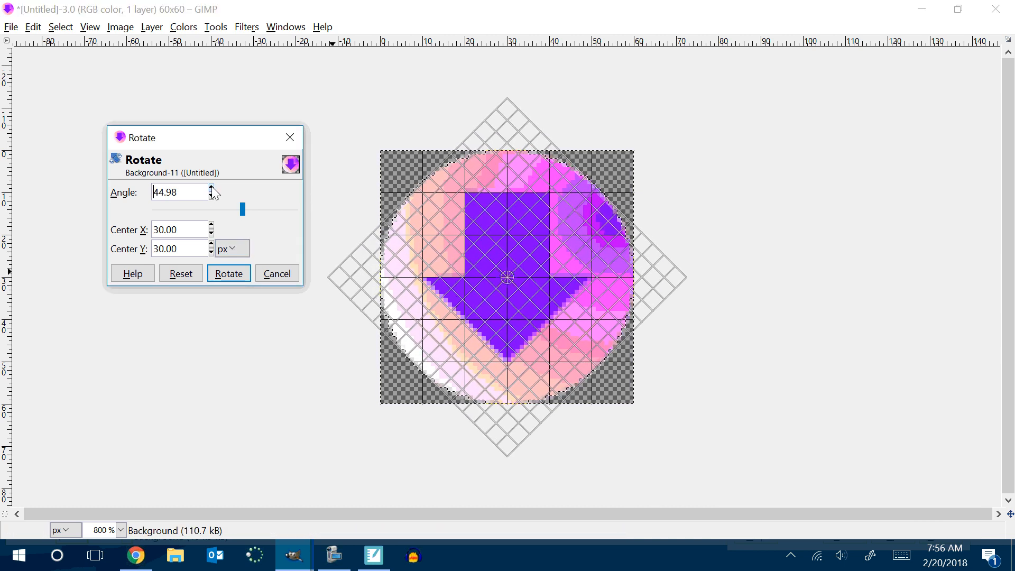
pyautogui.click(235, 275)
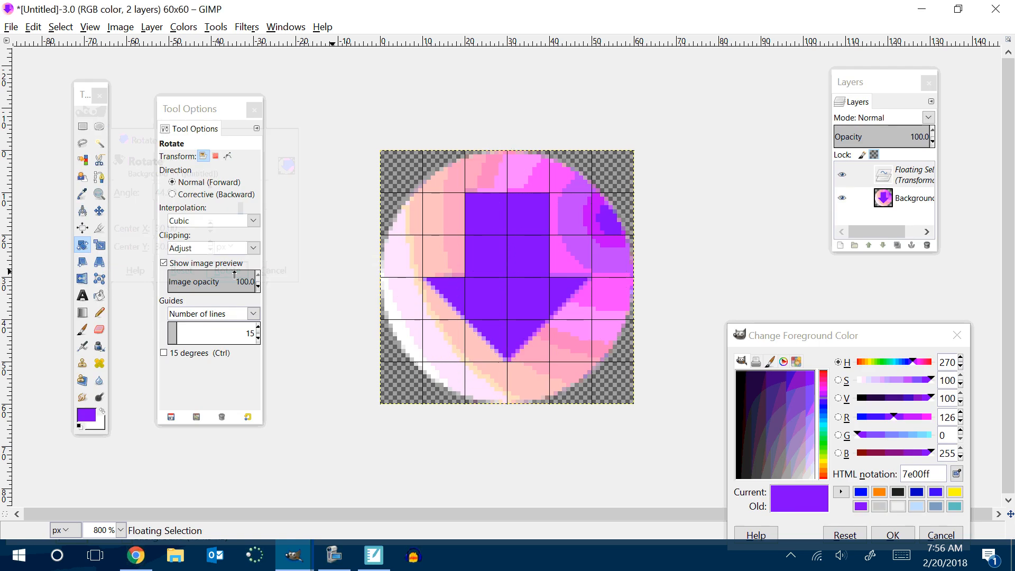
# Step: Rotate the floating selection by 45.05° about the center at 30, 30 px
pyautogui.click(492, 295)
pyautogui.moveTo(561, 215); pyautogui.dragTo(611, 268)
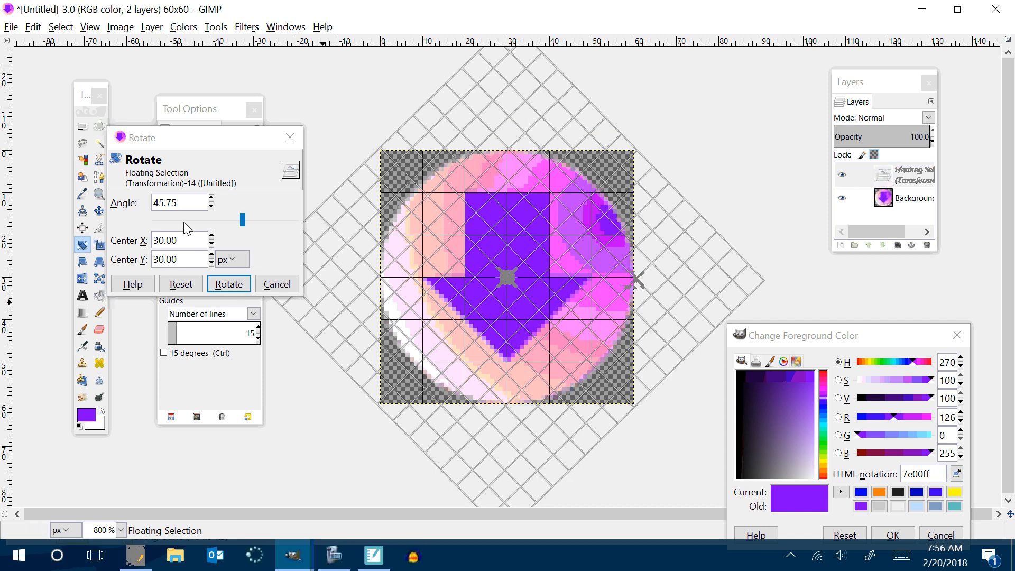
pyautogui.click(211, 207)
pyautogui.click(211, 208)
pyautogui.click(211, 207)
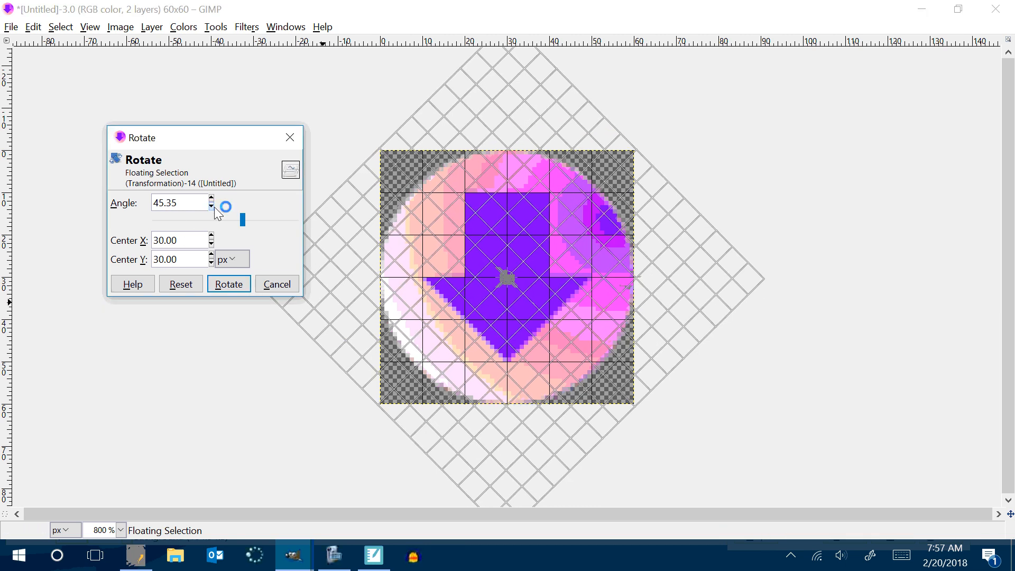
pyautogui.doubleClick(211, 206)
pyautogui.doubleClick(212, 207)
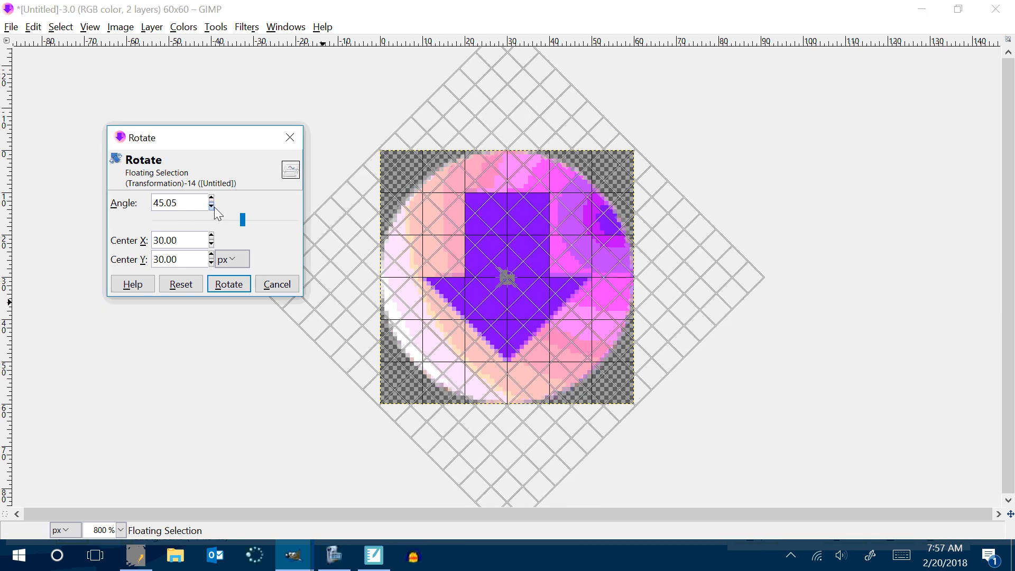
pyautogui.click(229, 284)
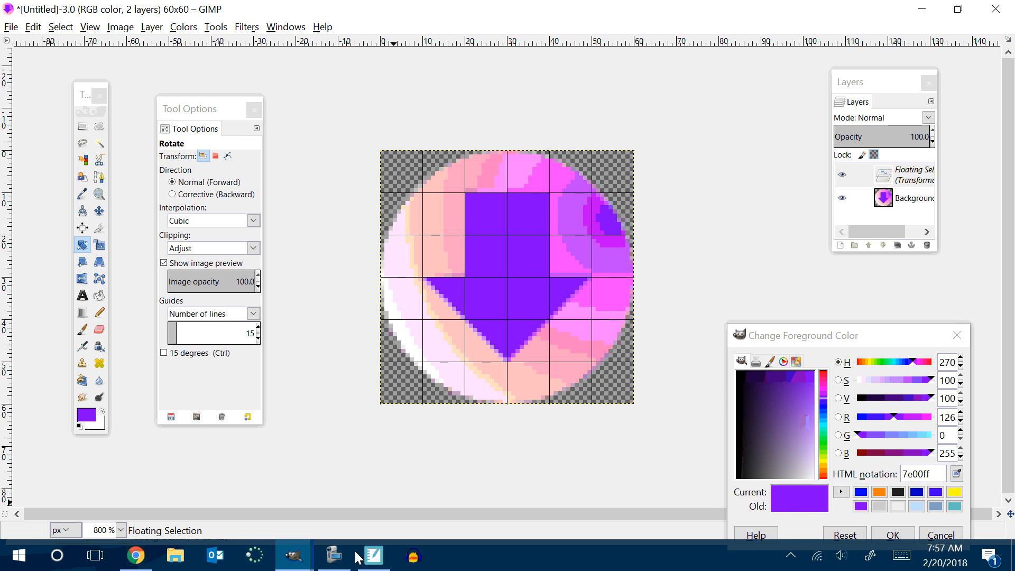
pyautogui.click(337, 559)
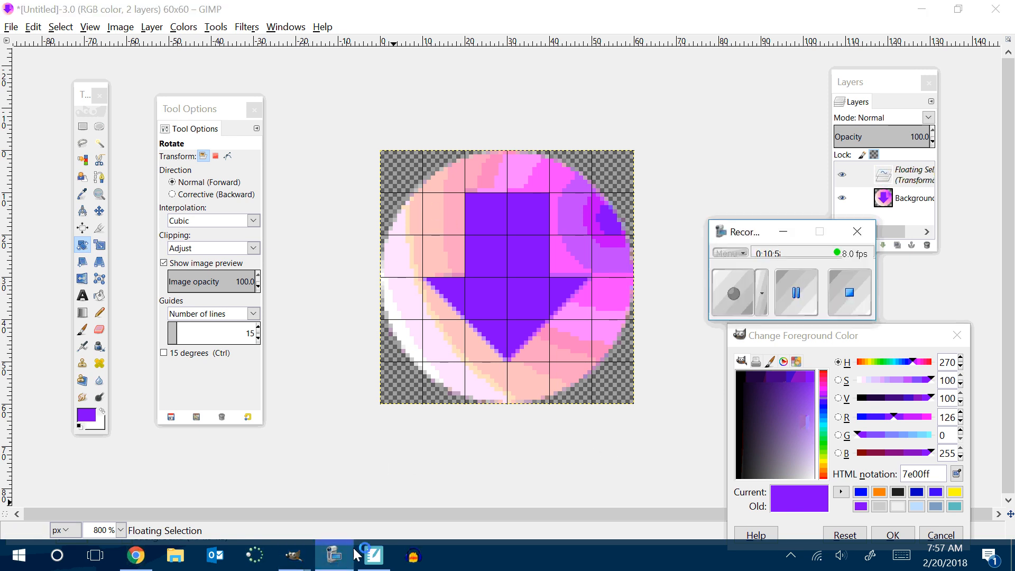